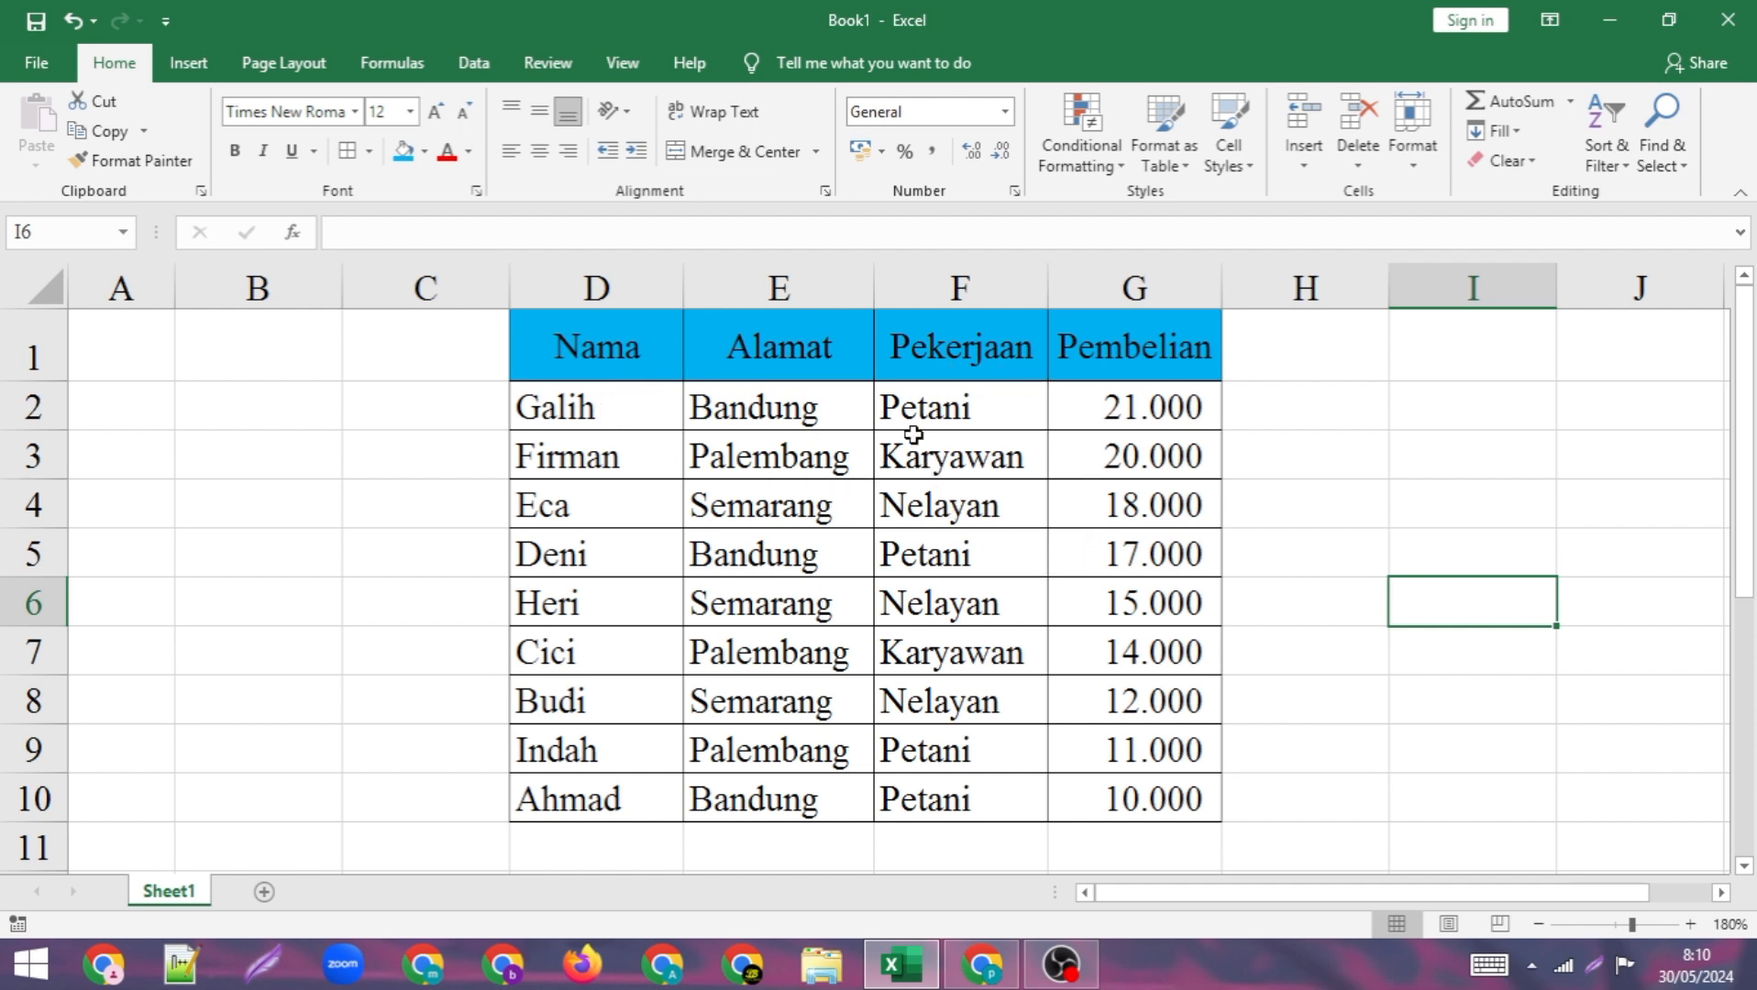
Turn on filtering for the customer table's header row, undo it, and restore it
left_click(789, 453)
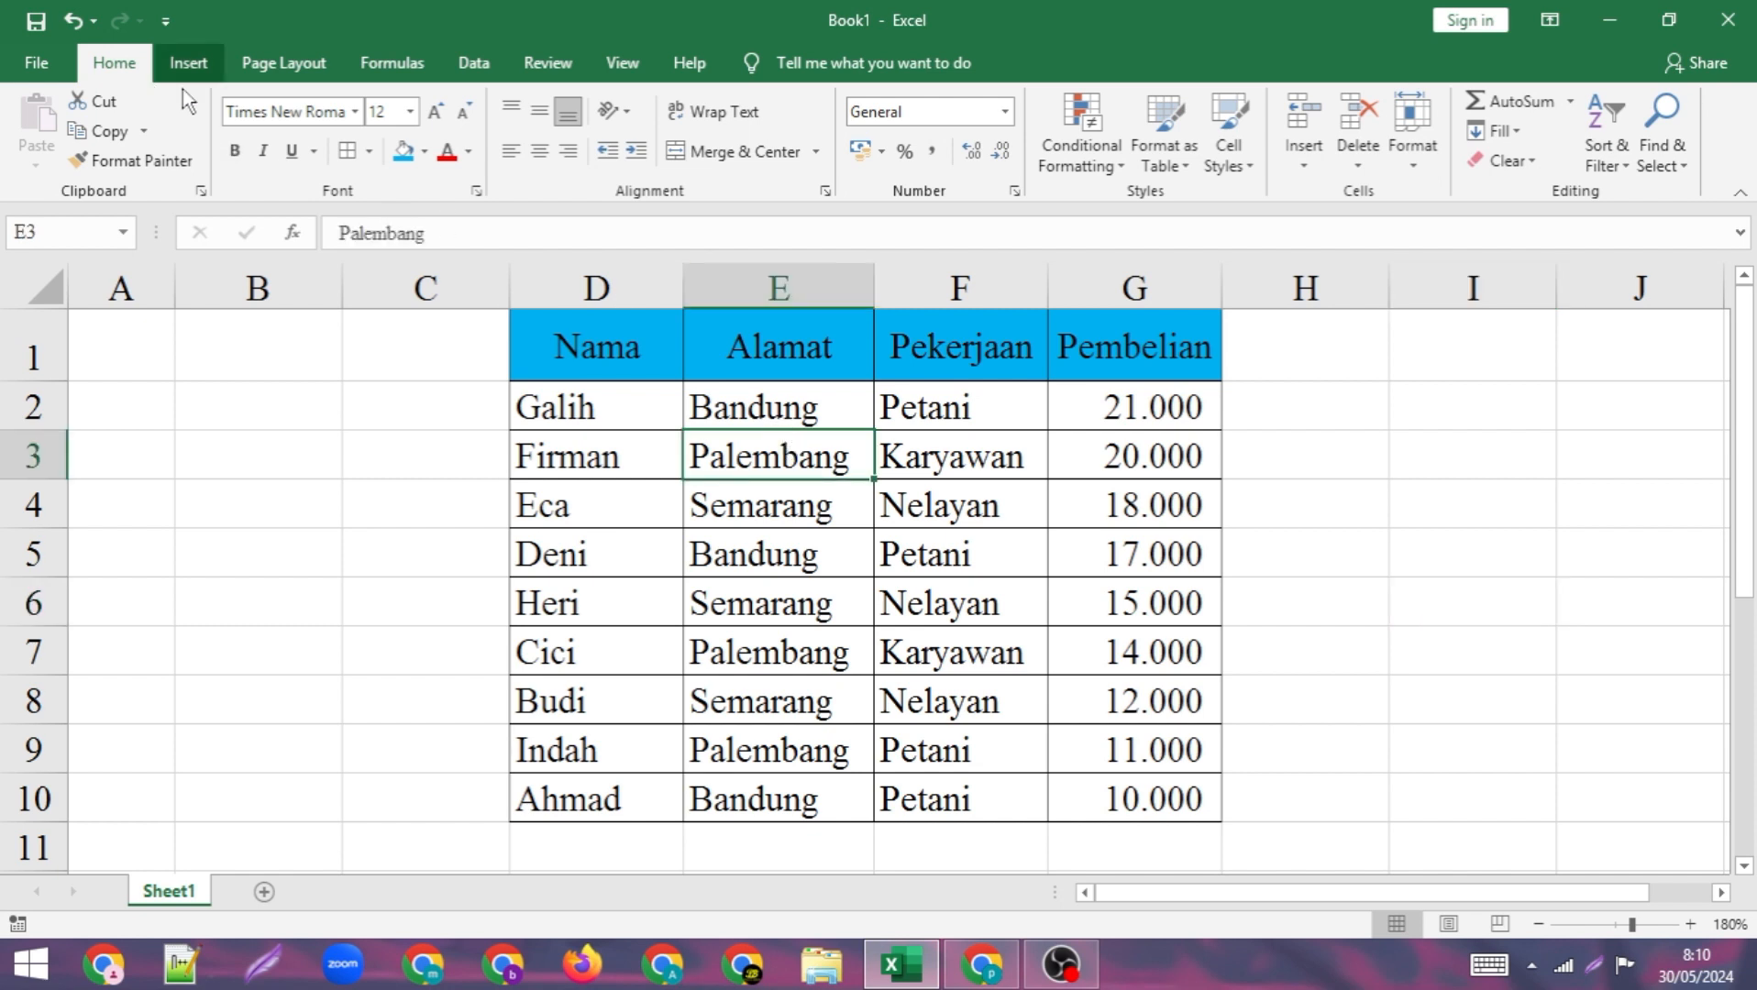
left_click(1616, 165)
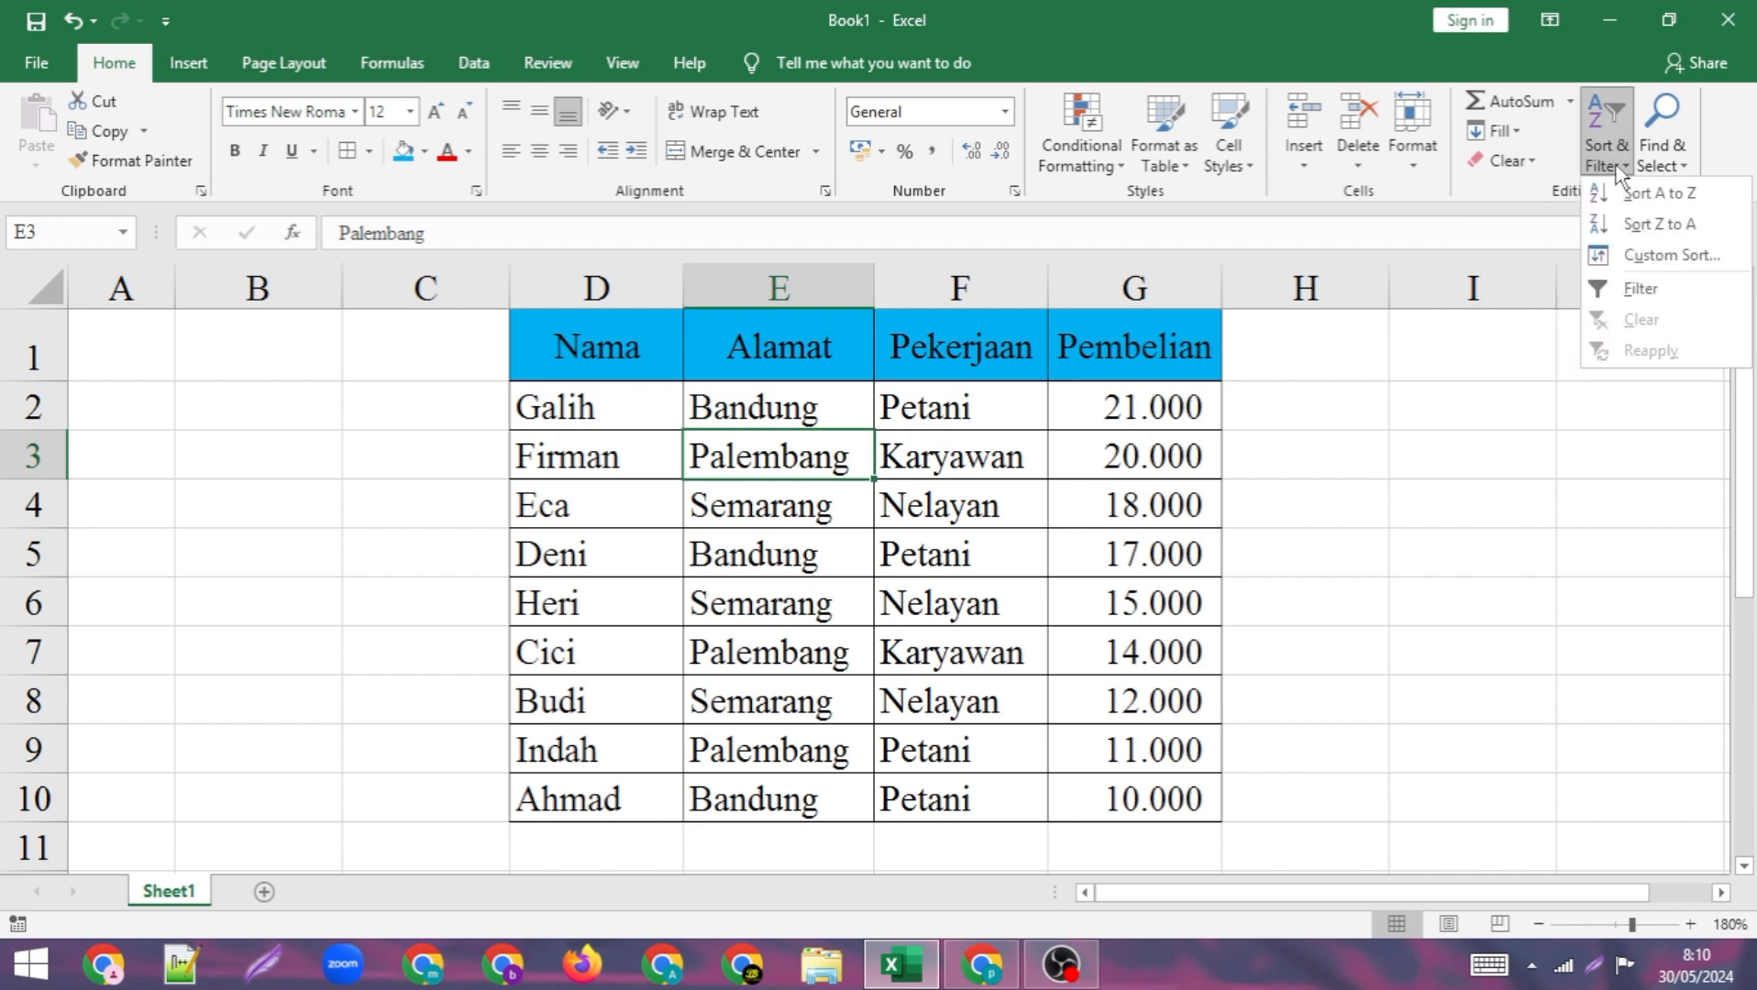
left_click(1641, 286)
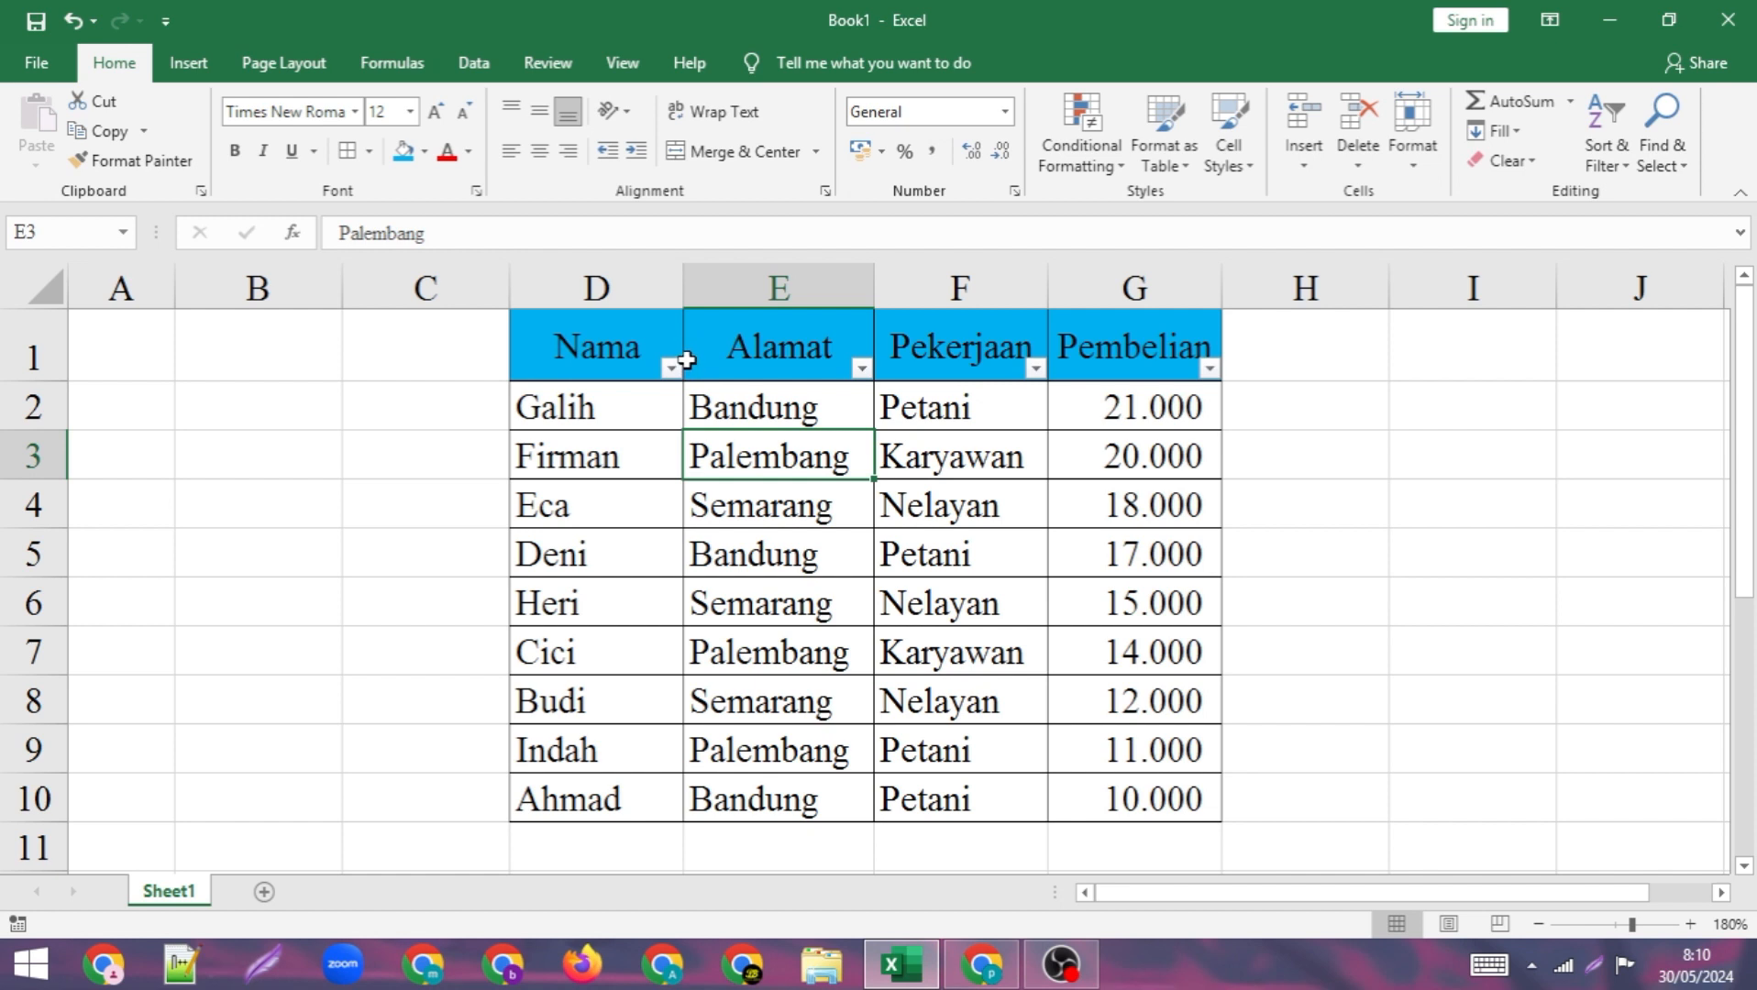
key("ctrl+z")
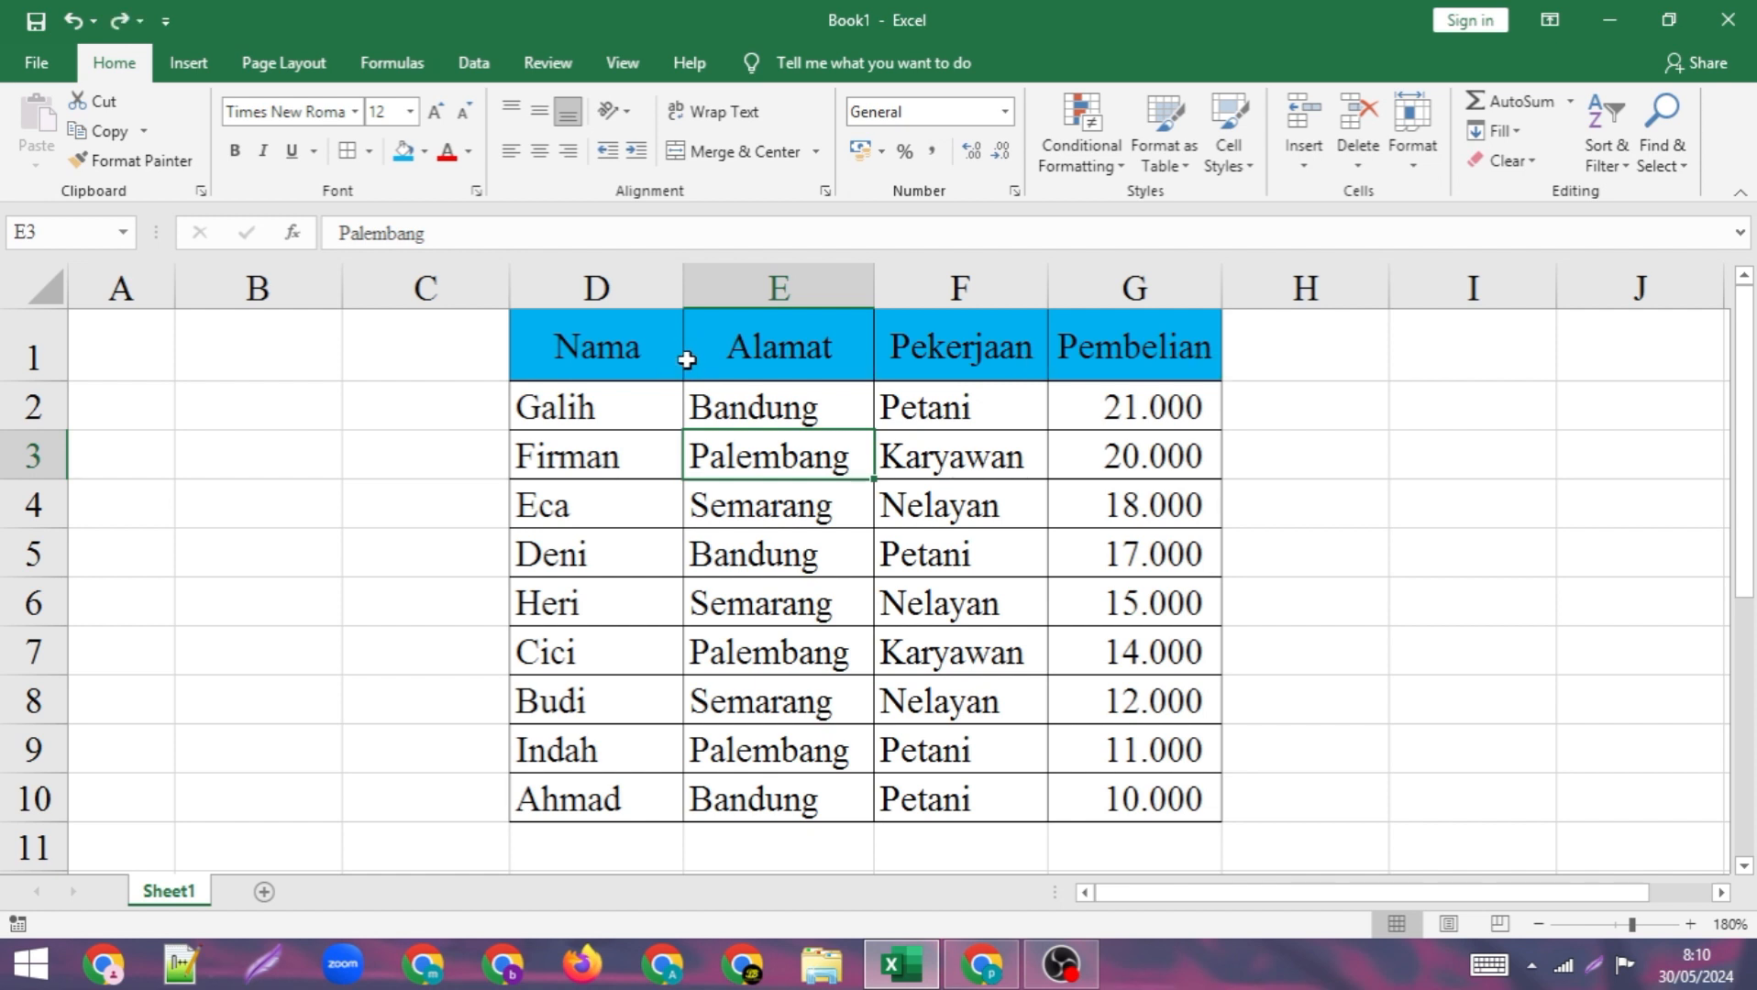
key("ctrl+y")
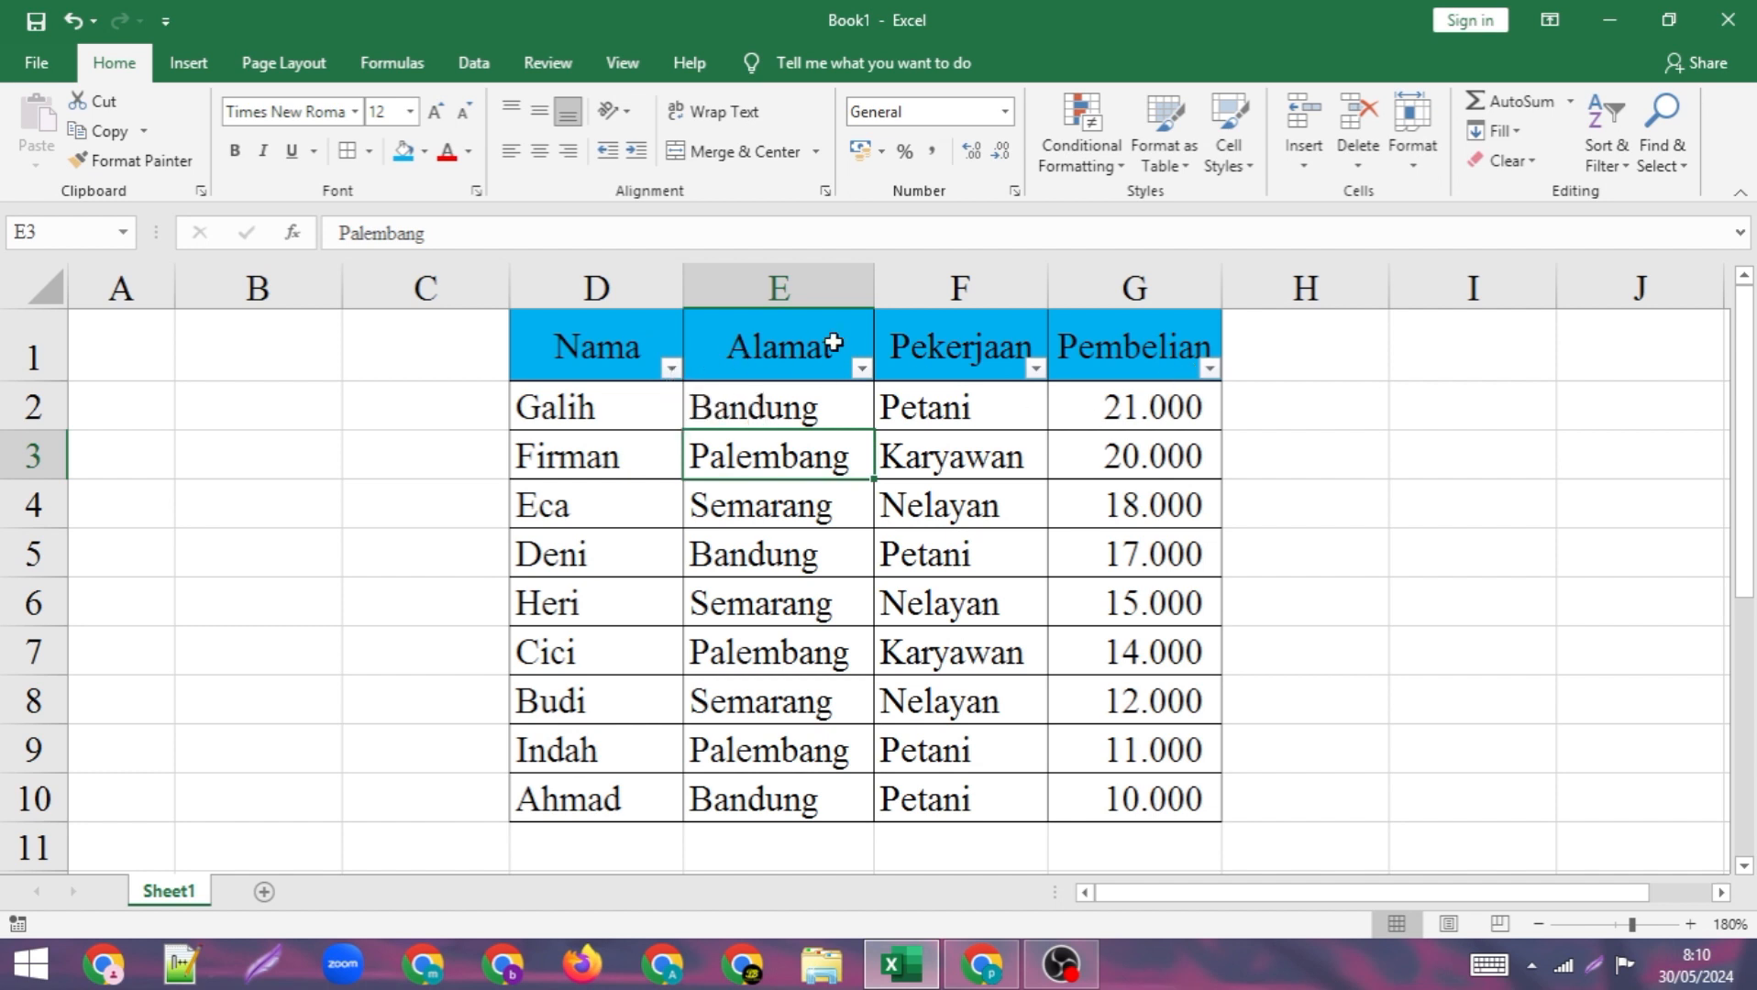
Sort the table by the Nama column from A to Z, and again from Z to A
left_click(672, 368)
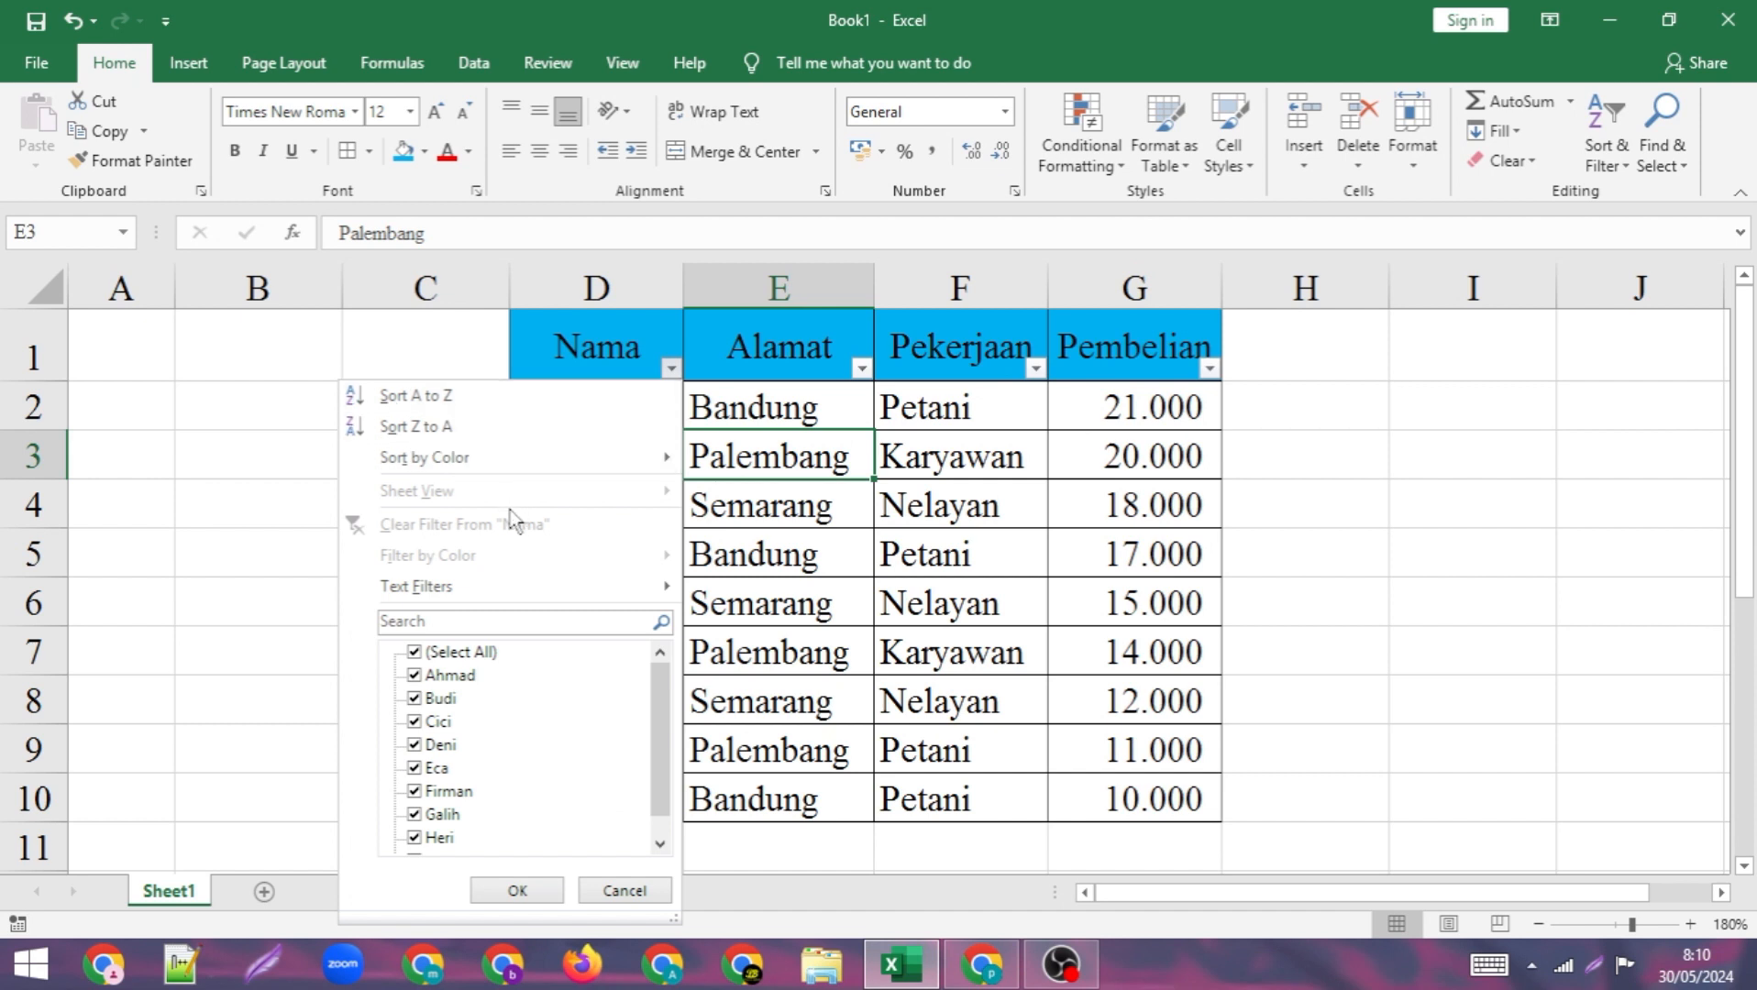
mouse_move(594, 471)
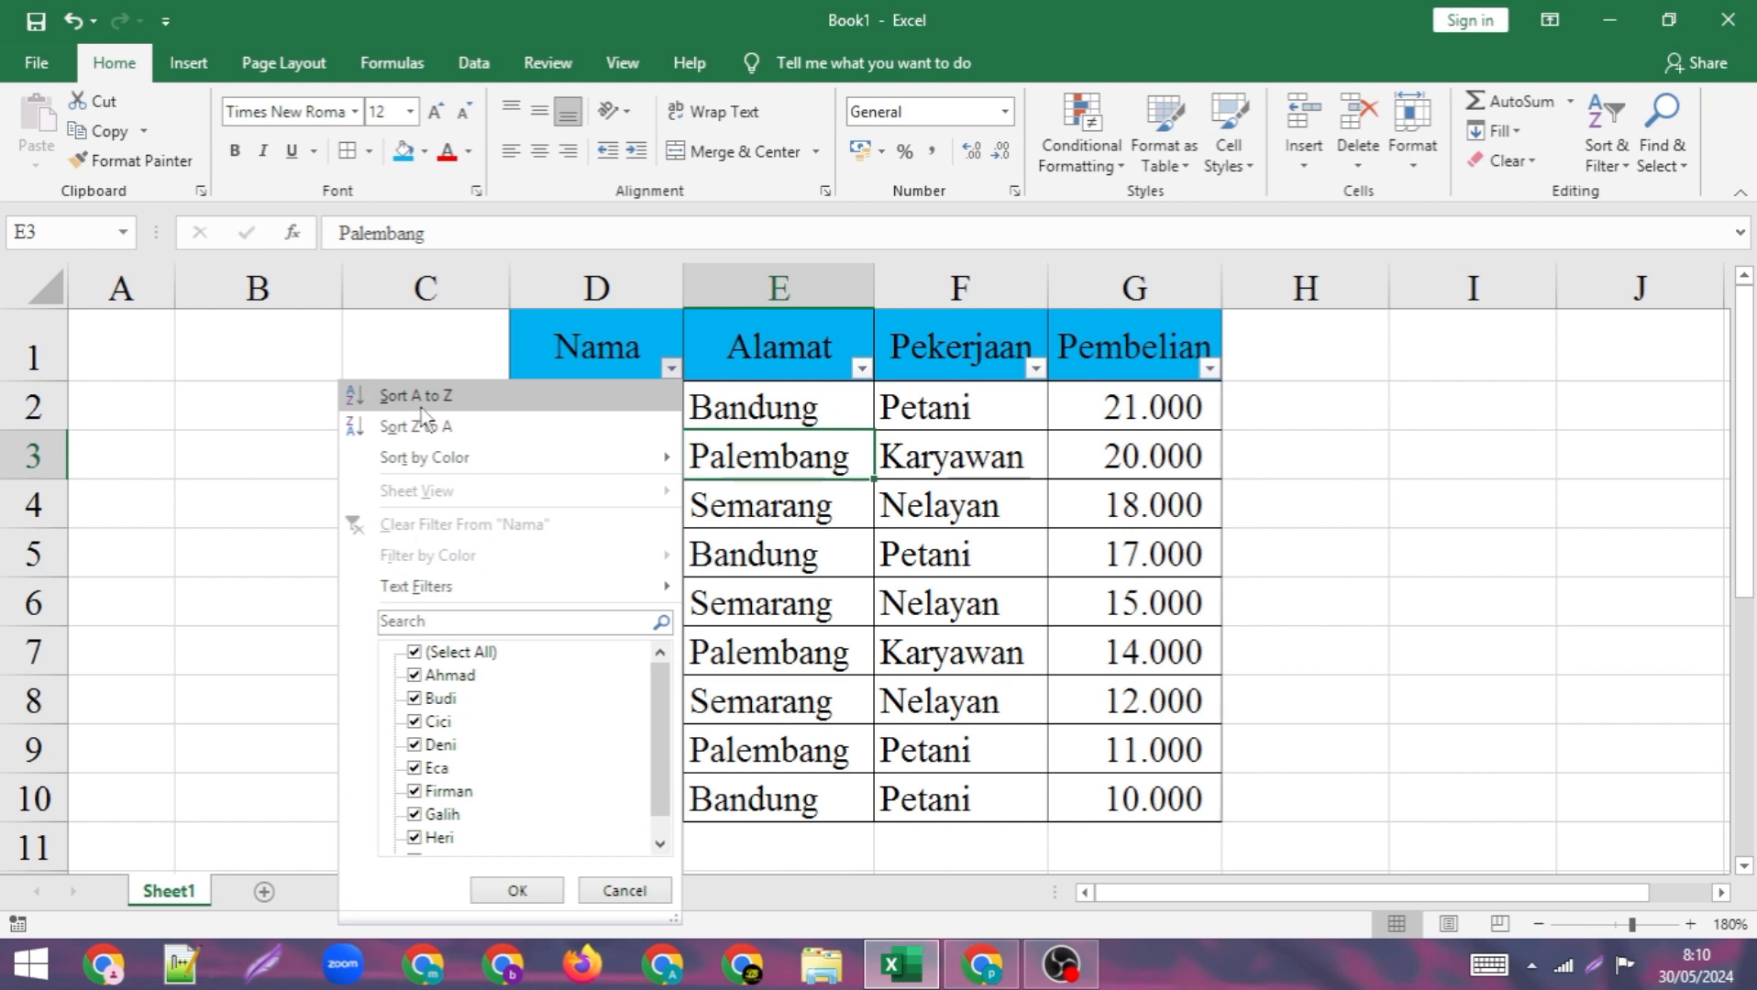
left_click(422, 410)
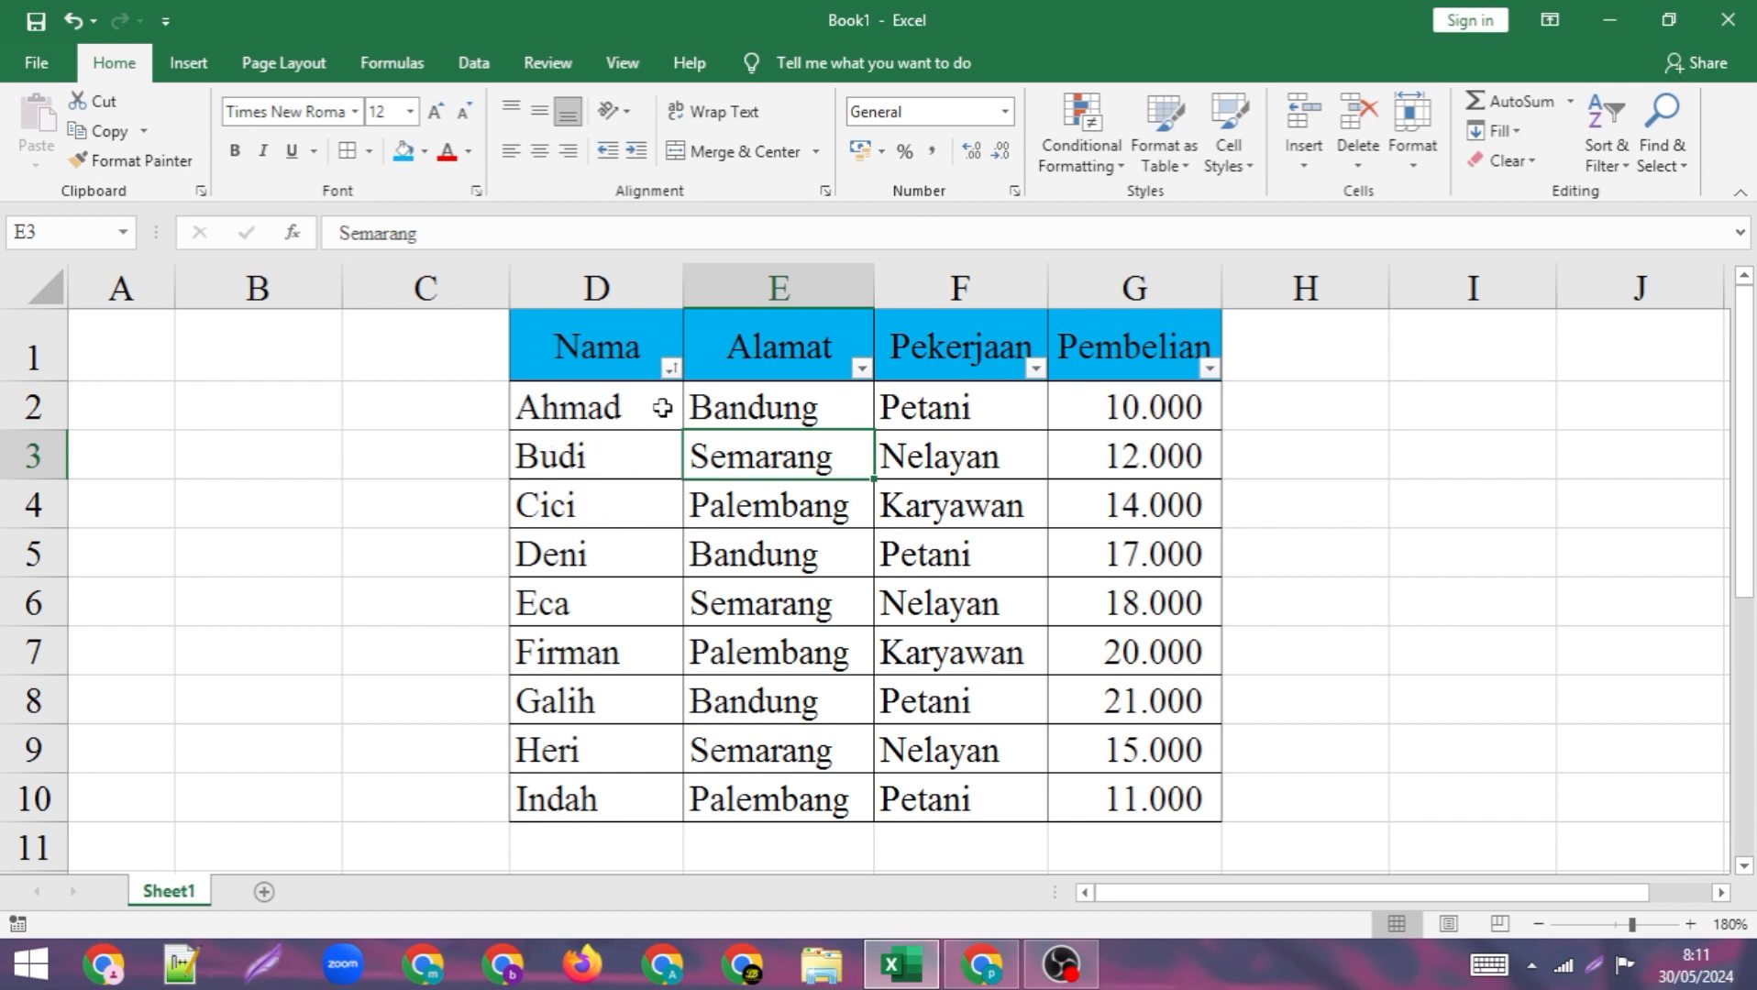
left_click(671, 368)
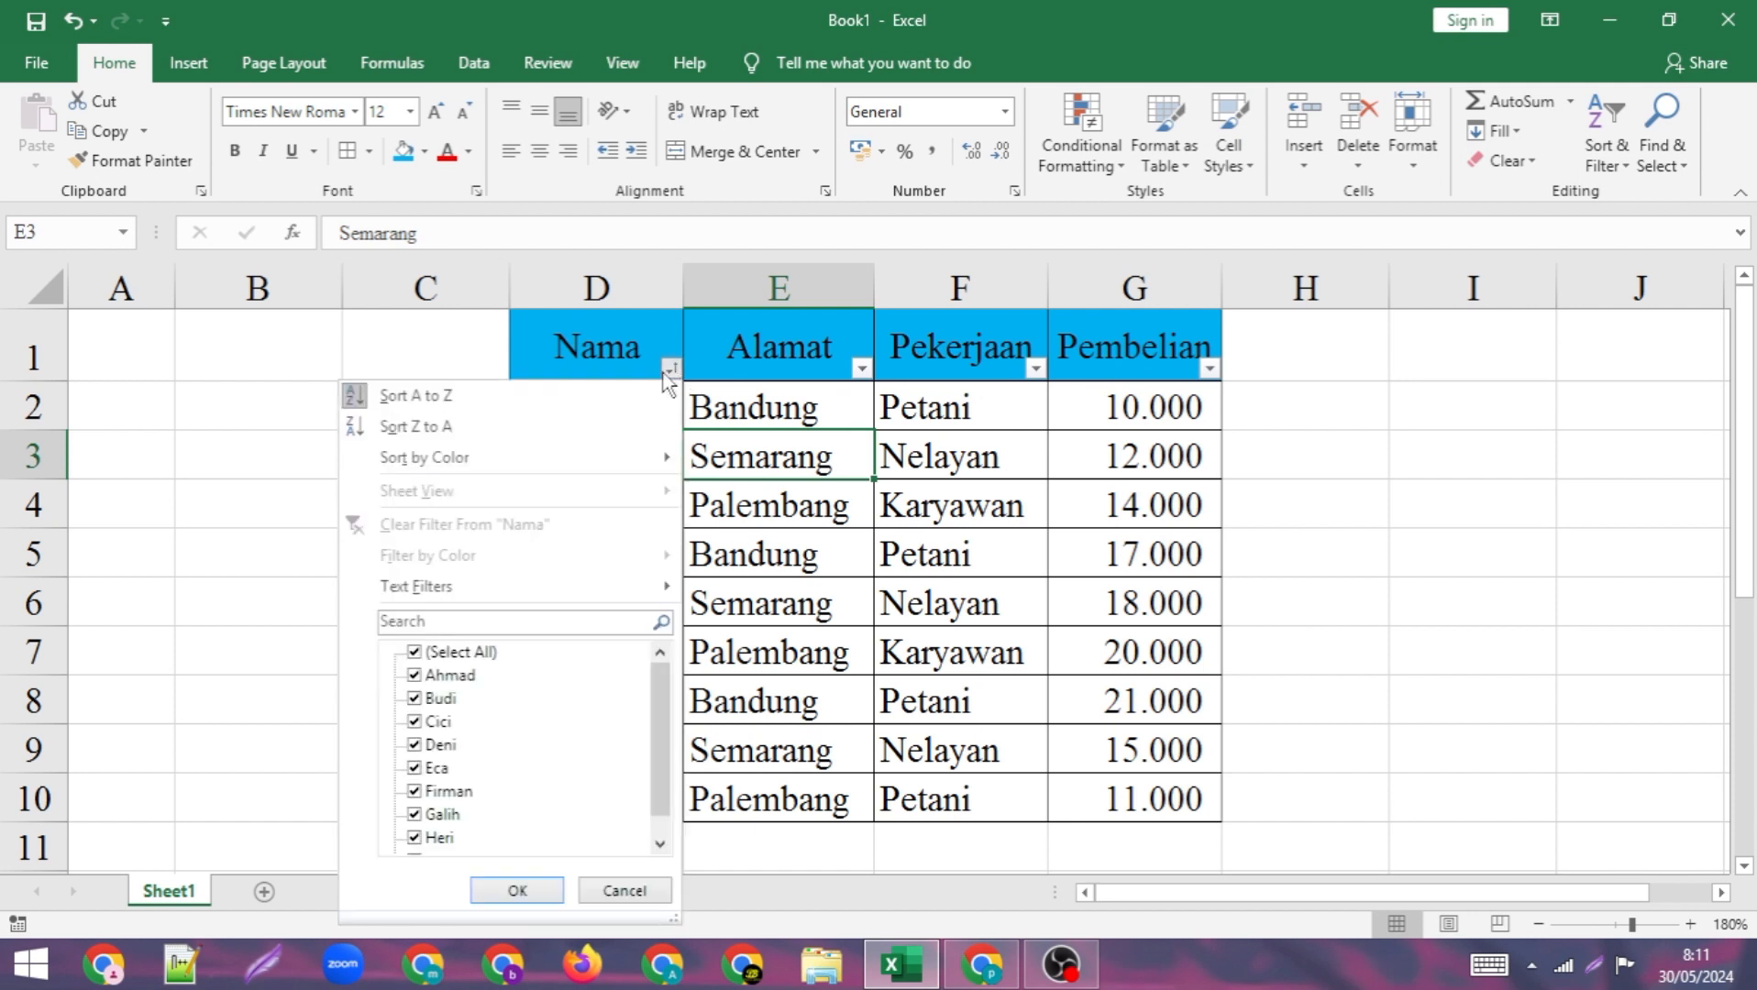
left_click(507, 442)
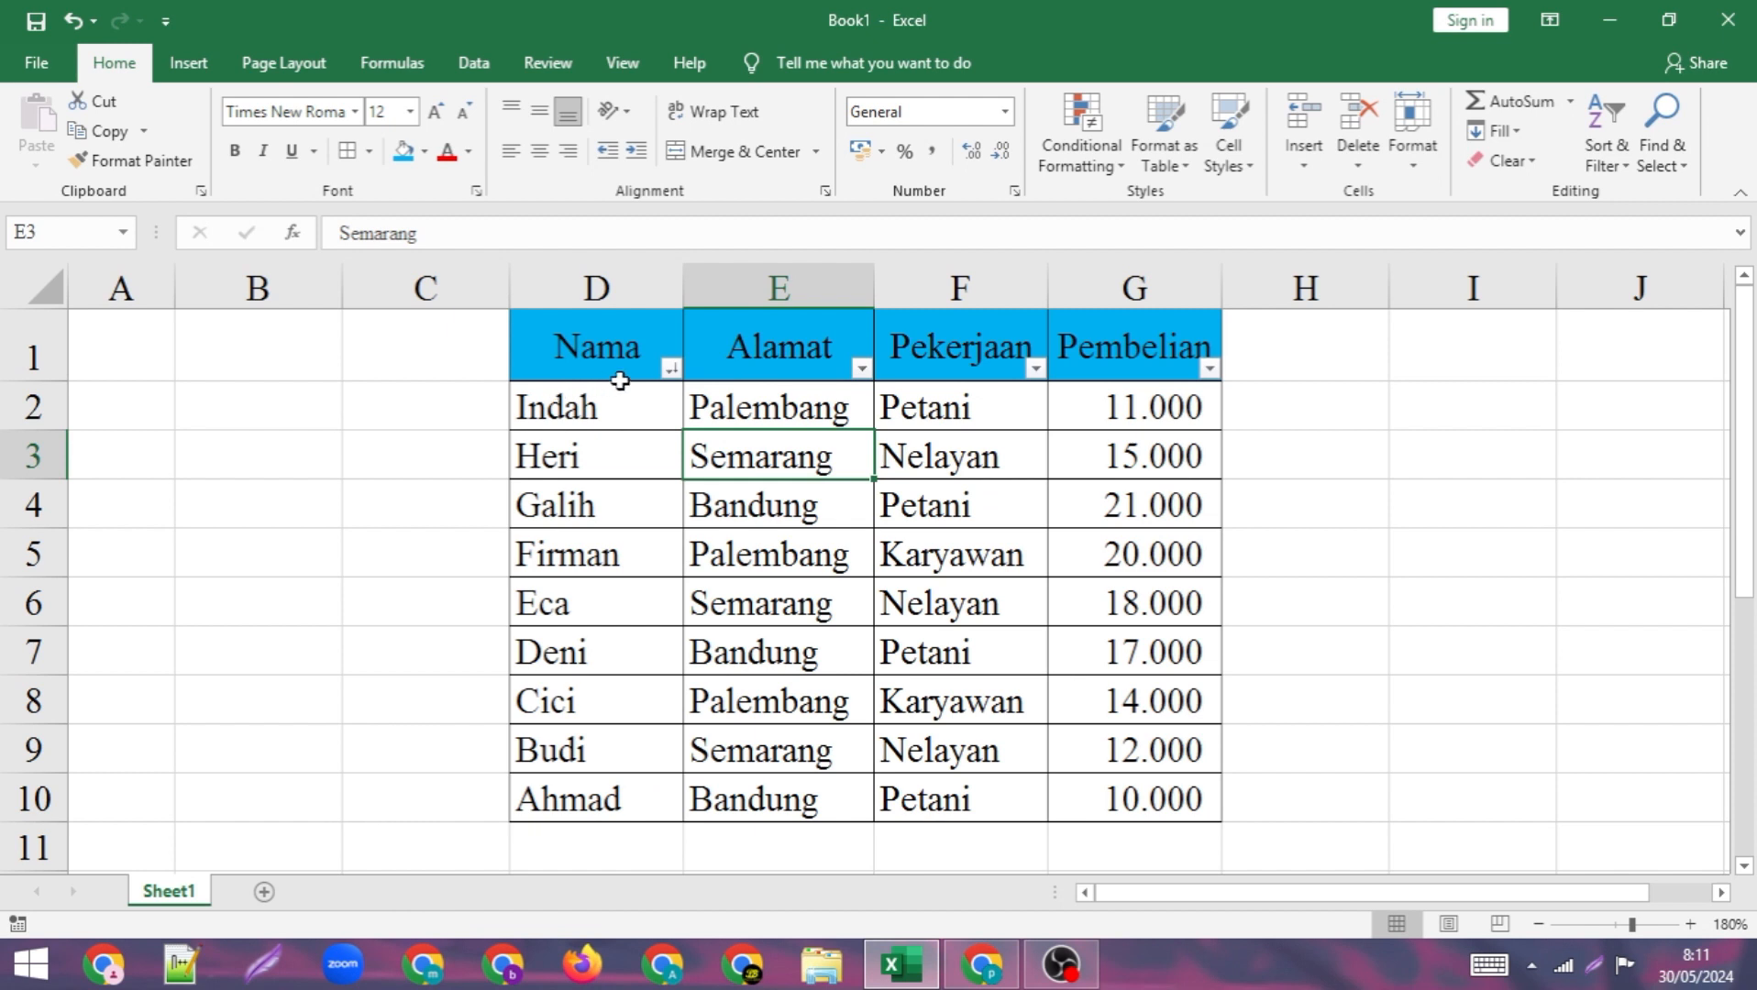
Examine the color sorting and text filter options of the Nama column and the filter choices of the Alamat column
left_click(672, 369)
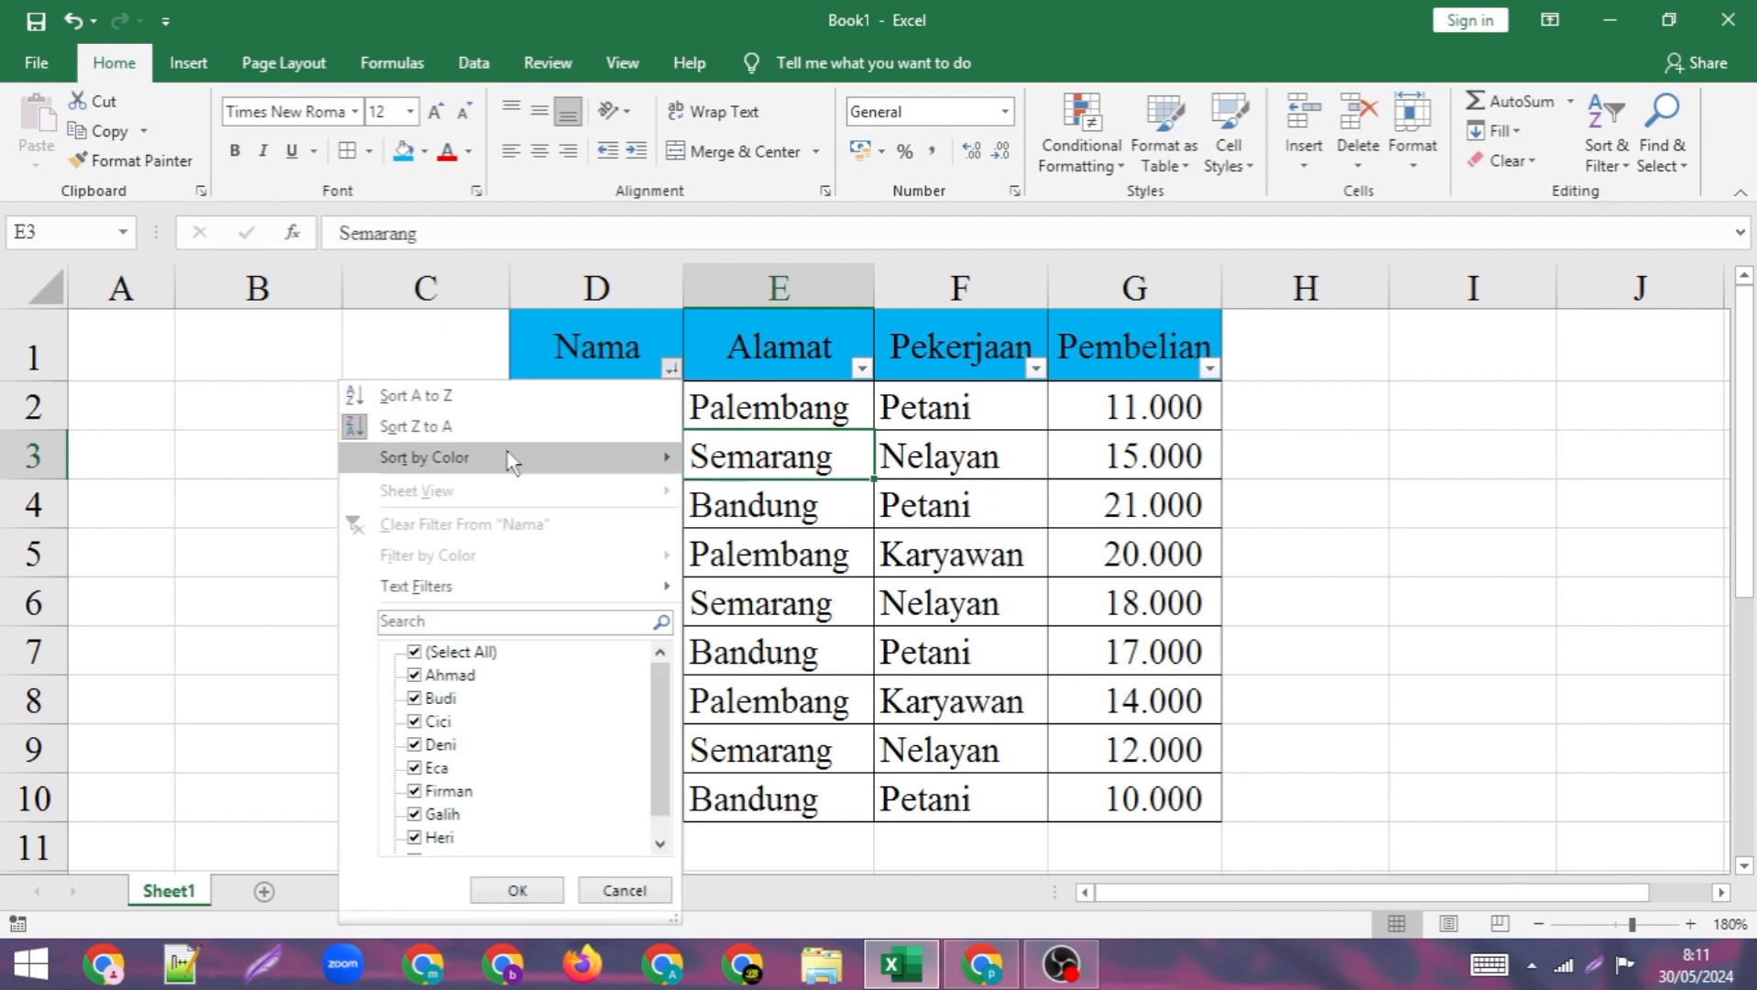
mouse_move(500, 462)
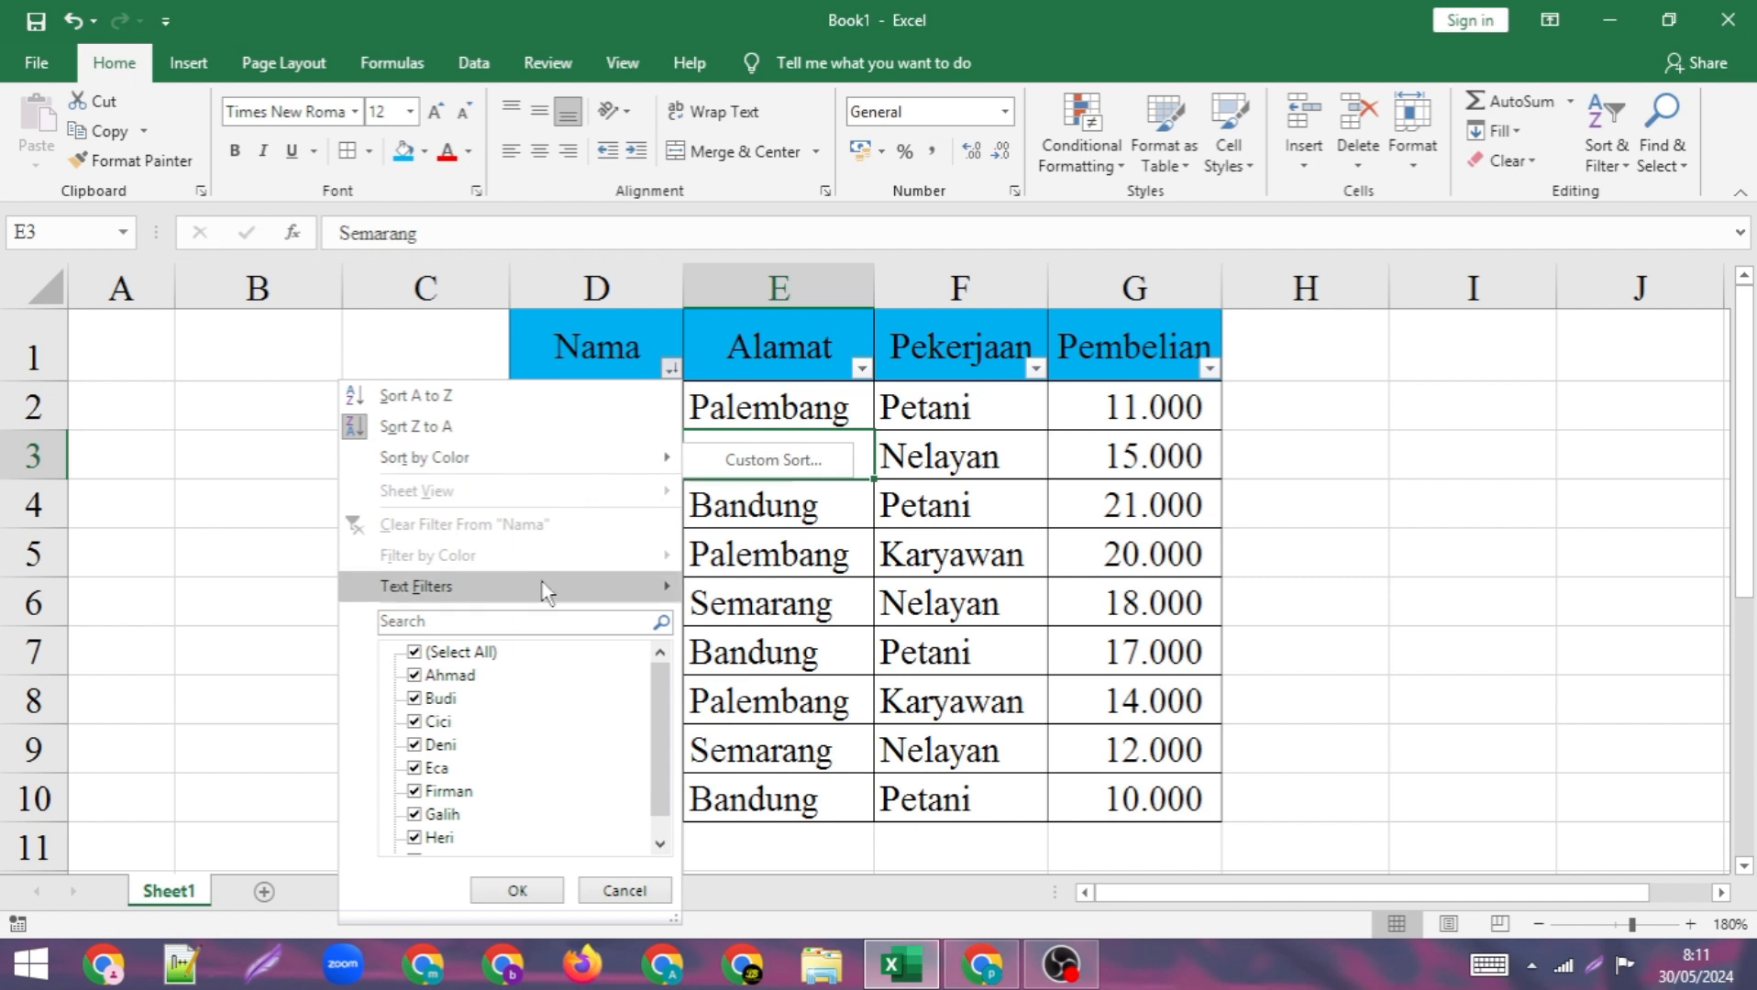
mouse_move(539, 591)
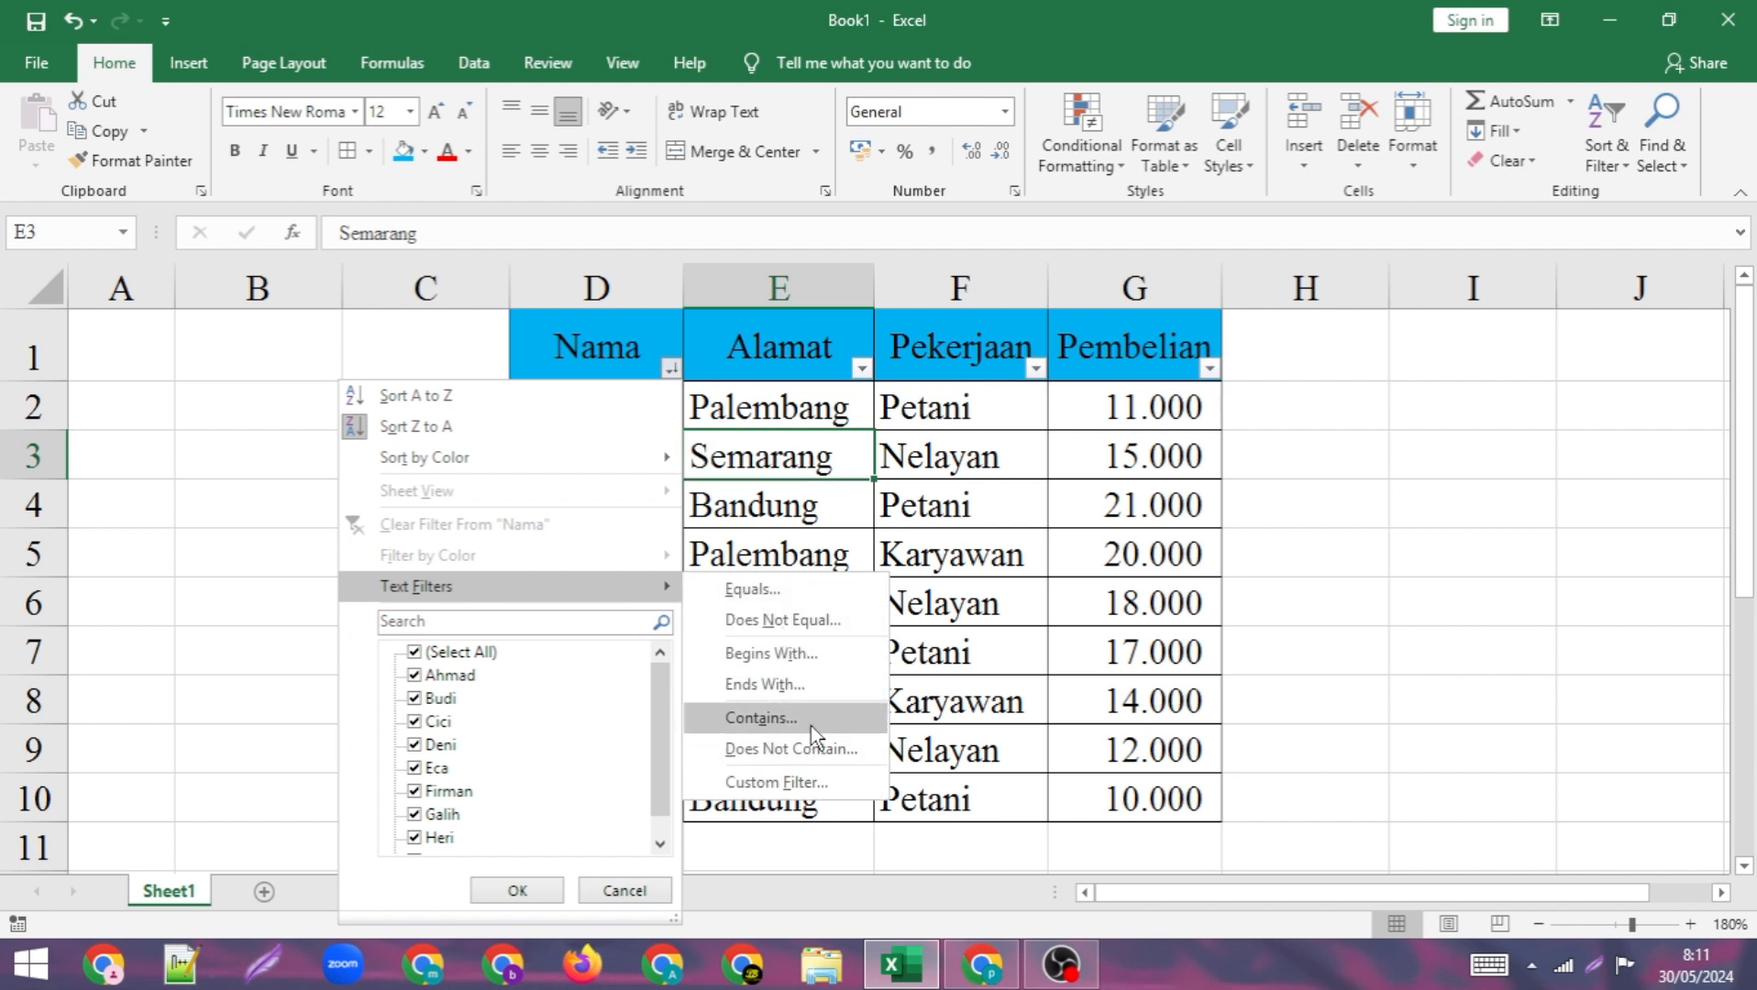
left_click(671, 369)
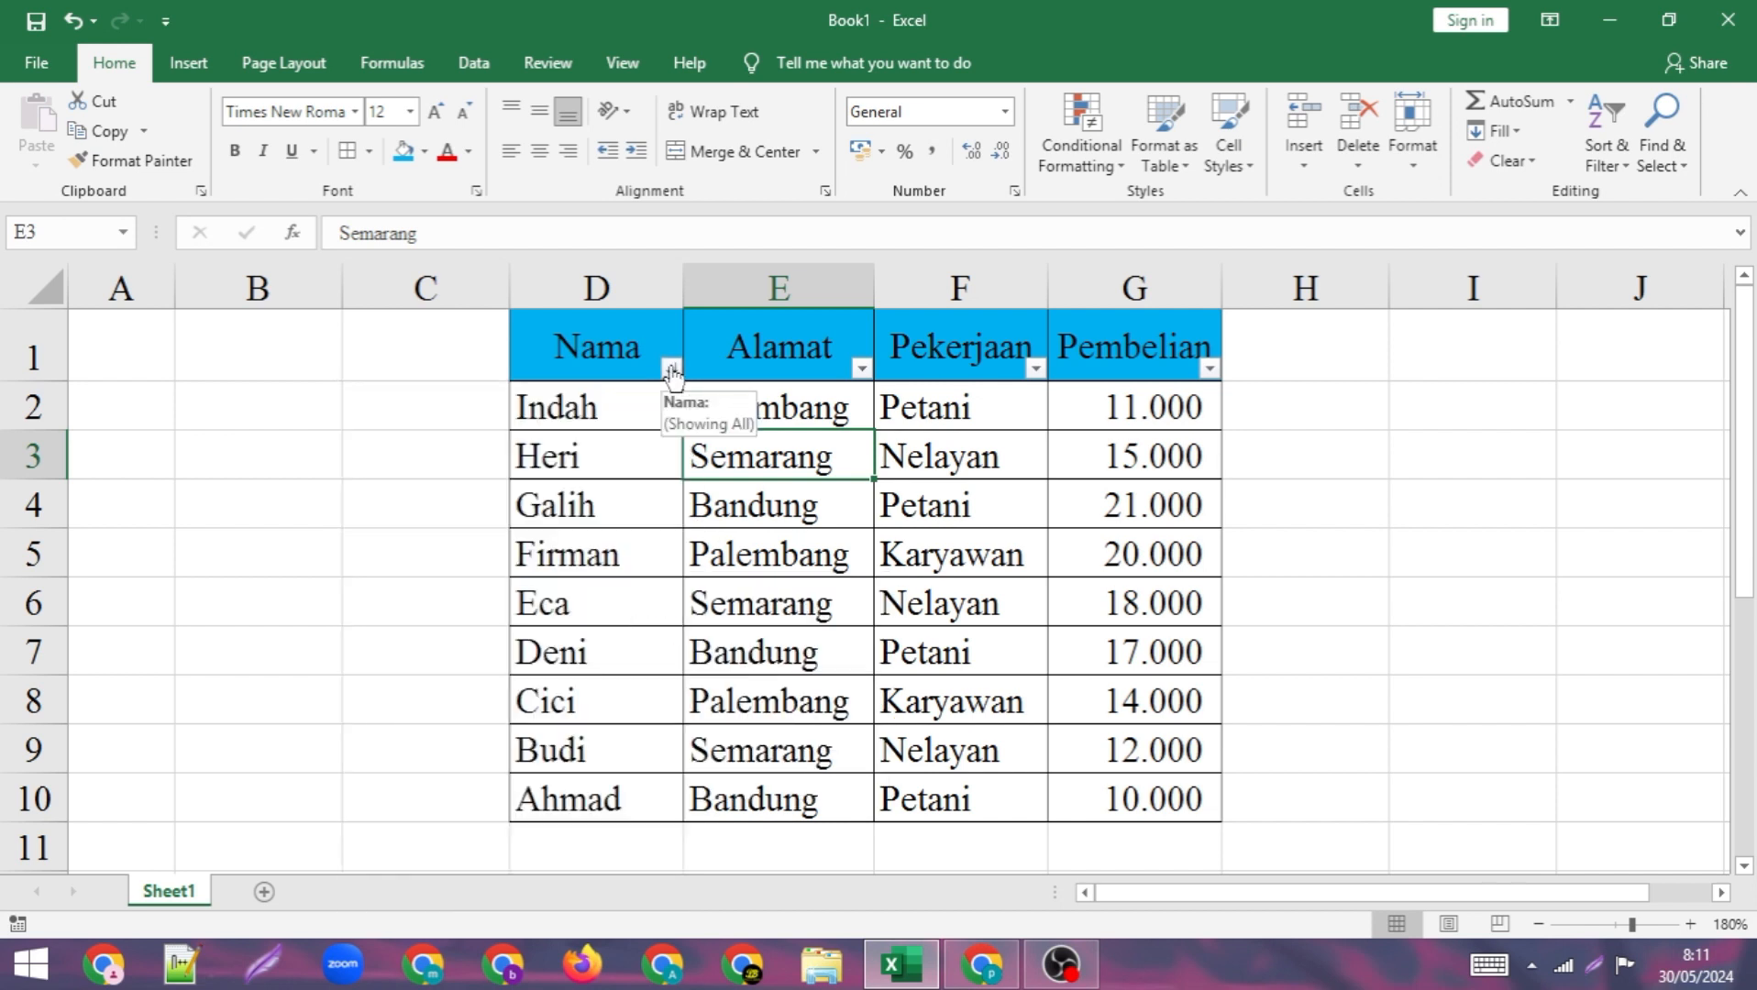
left_click(862, 370)
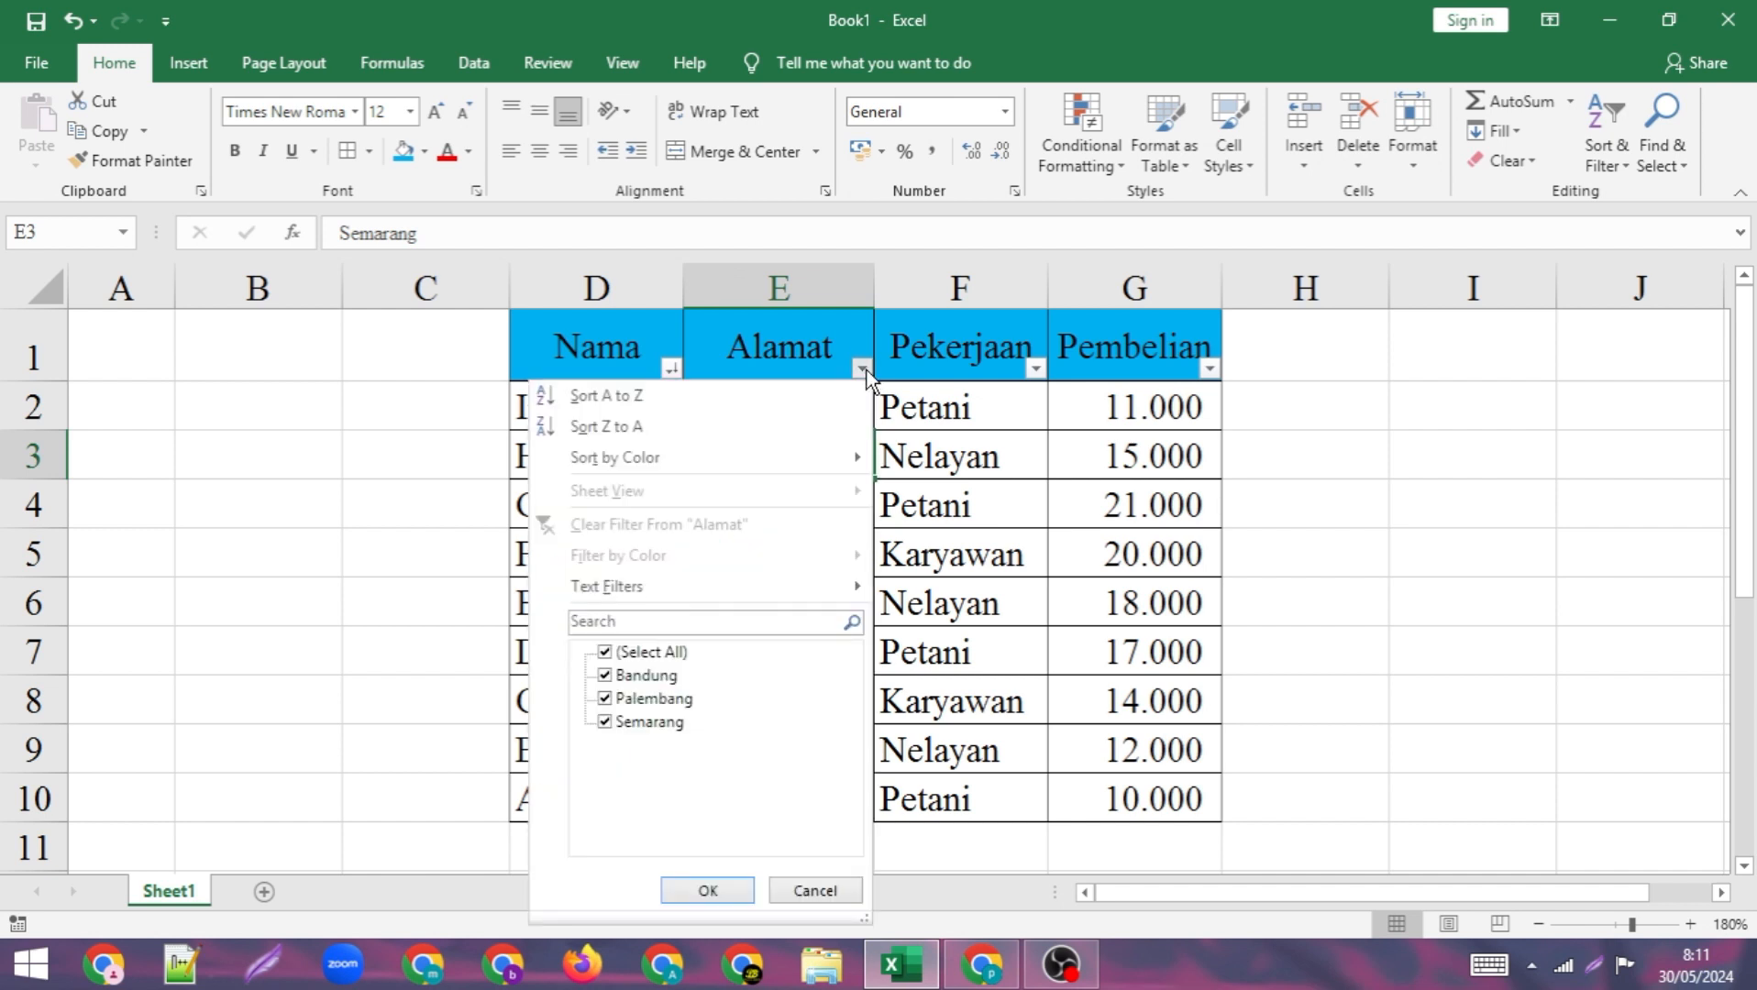
left_click(864, 371)
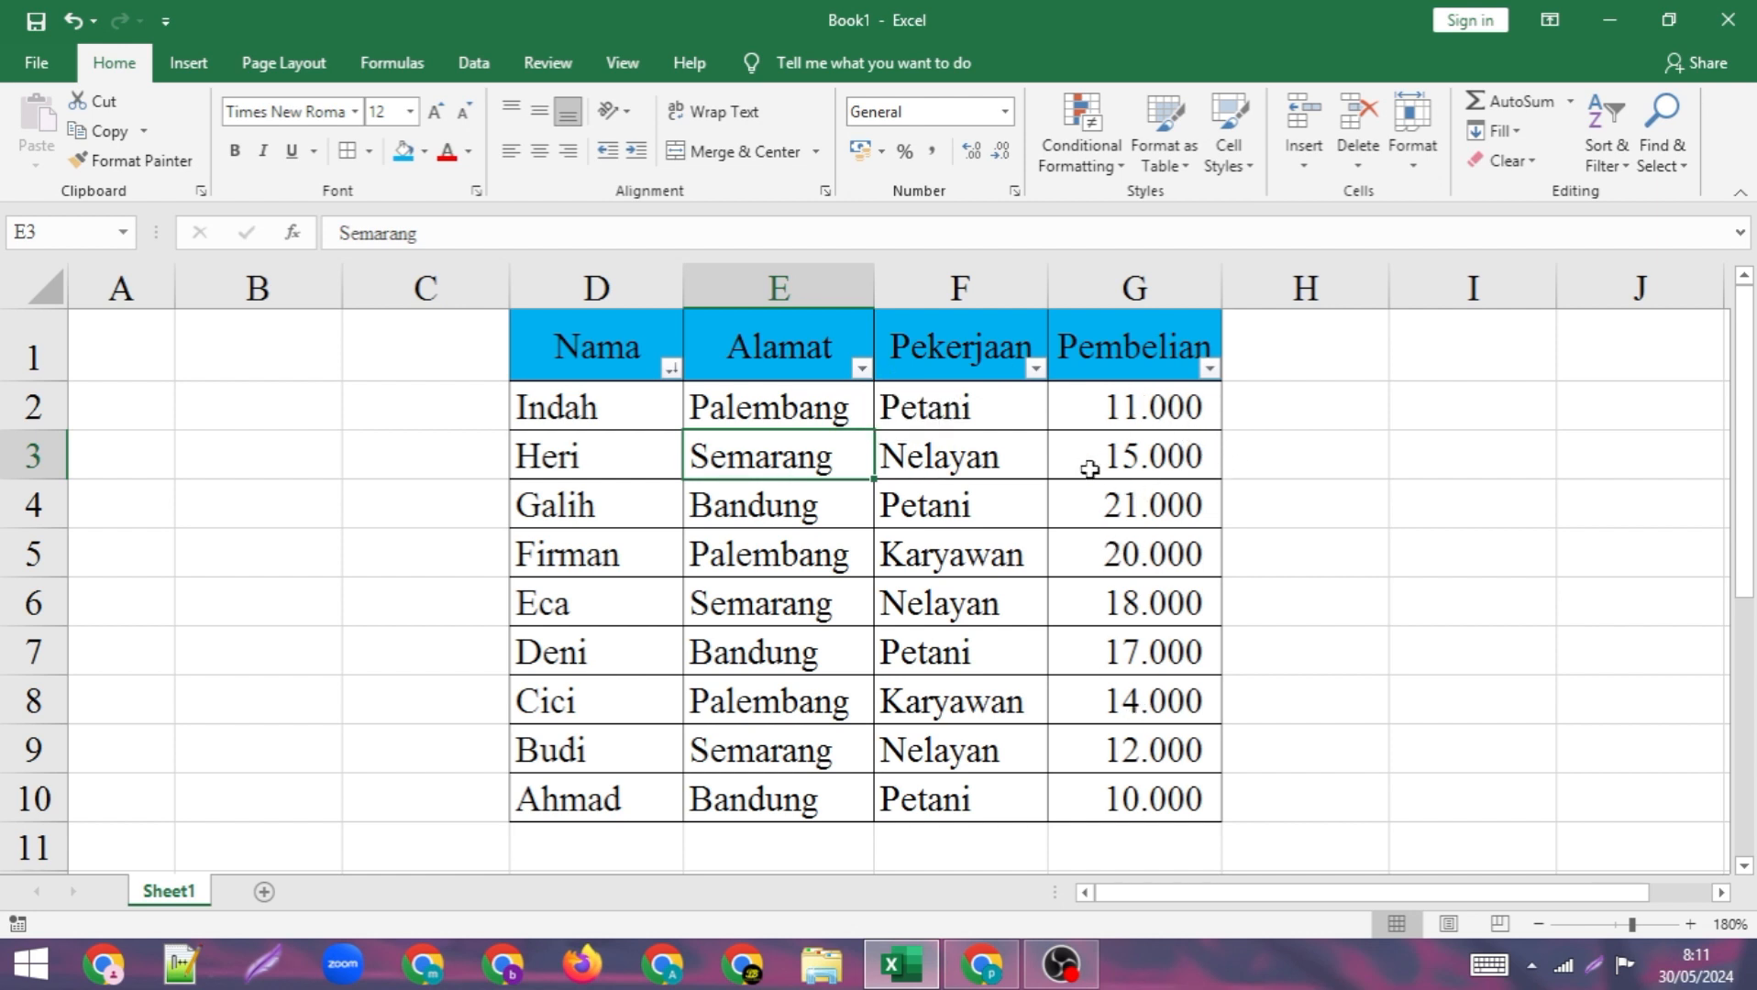
left_click(863, 369)
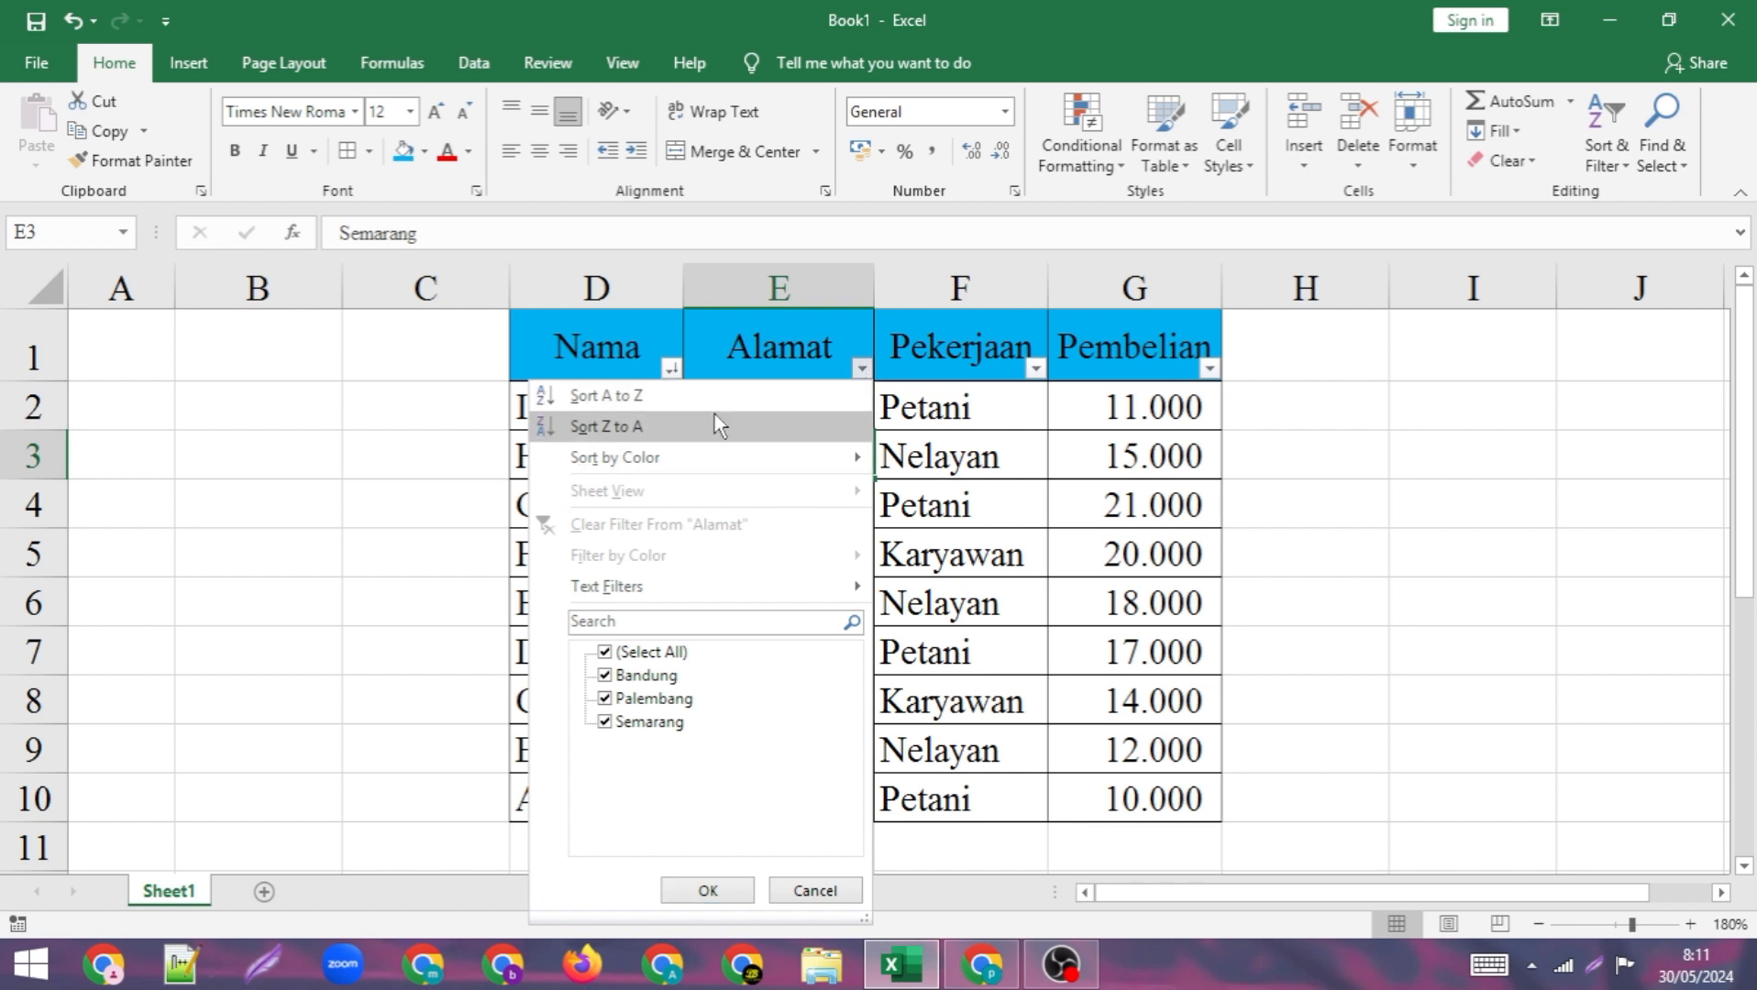
mouse_move(687, 470)
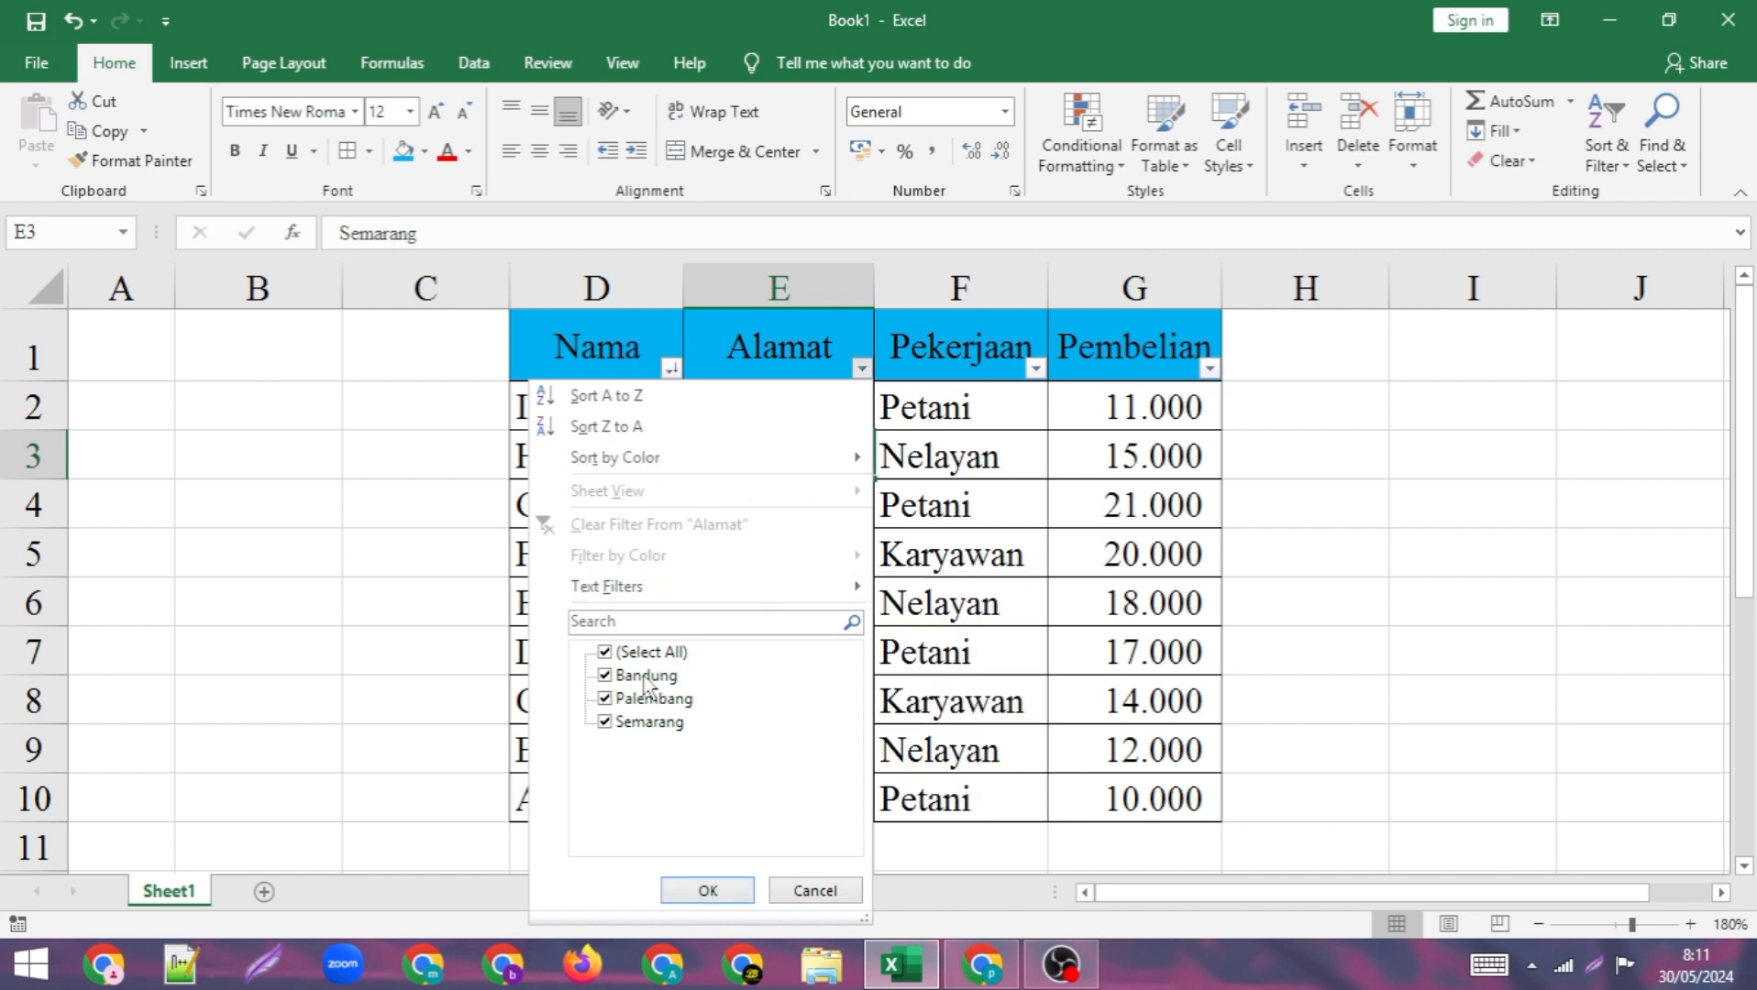
left_click(830, 343)
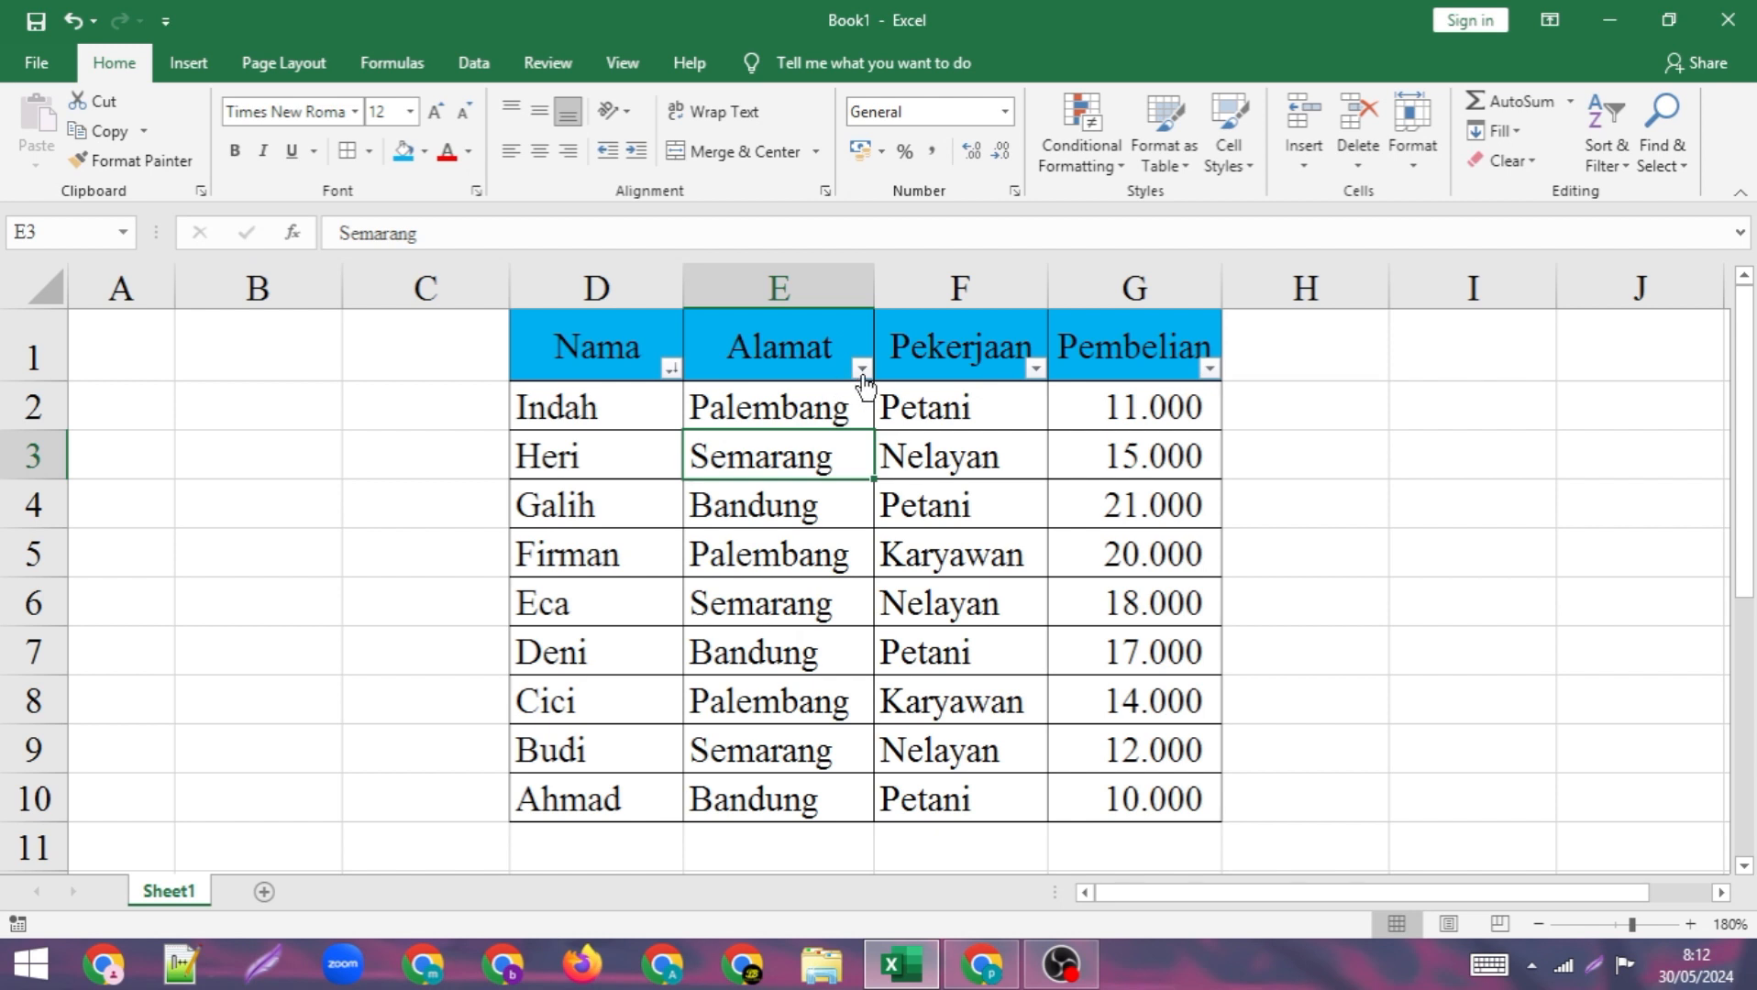
Filter the Alamat column to exclude Palembang, keeping Bandung and Semarang
left_click(861, 369)
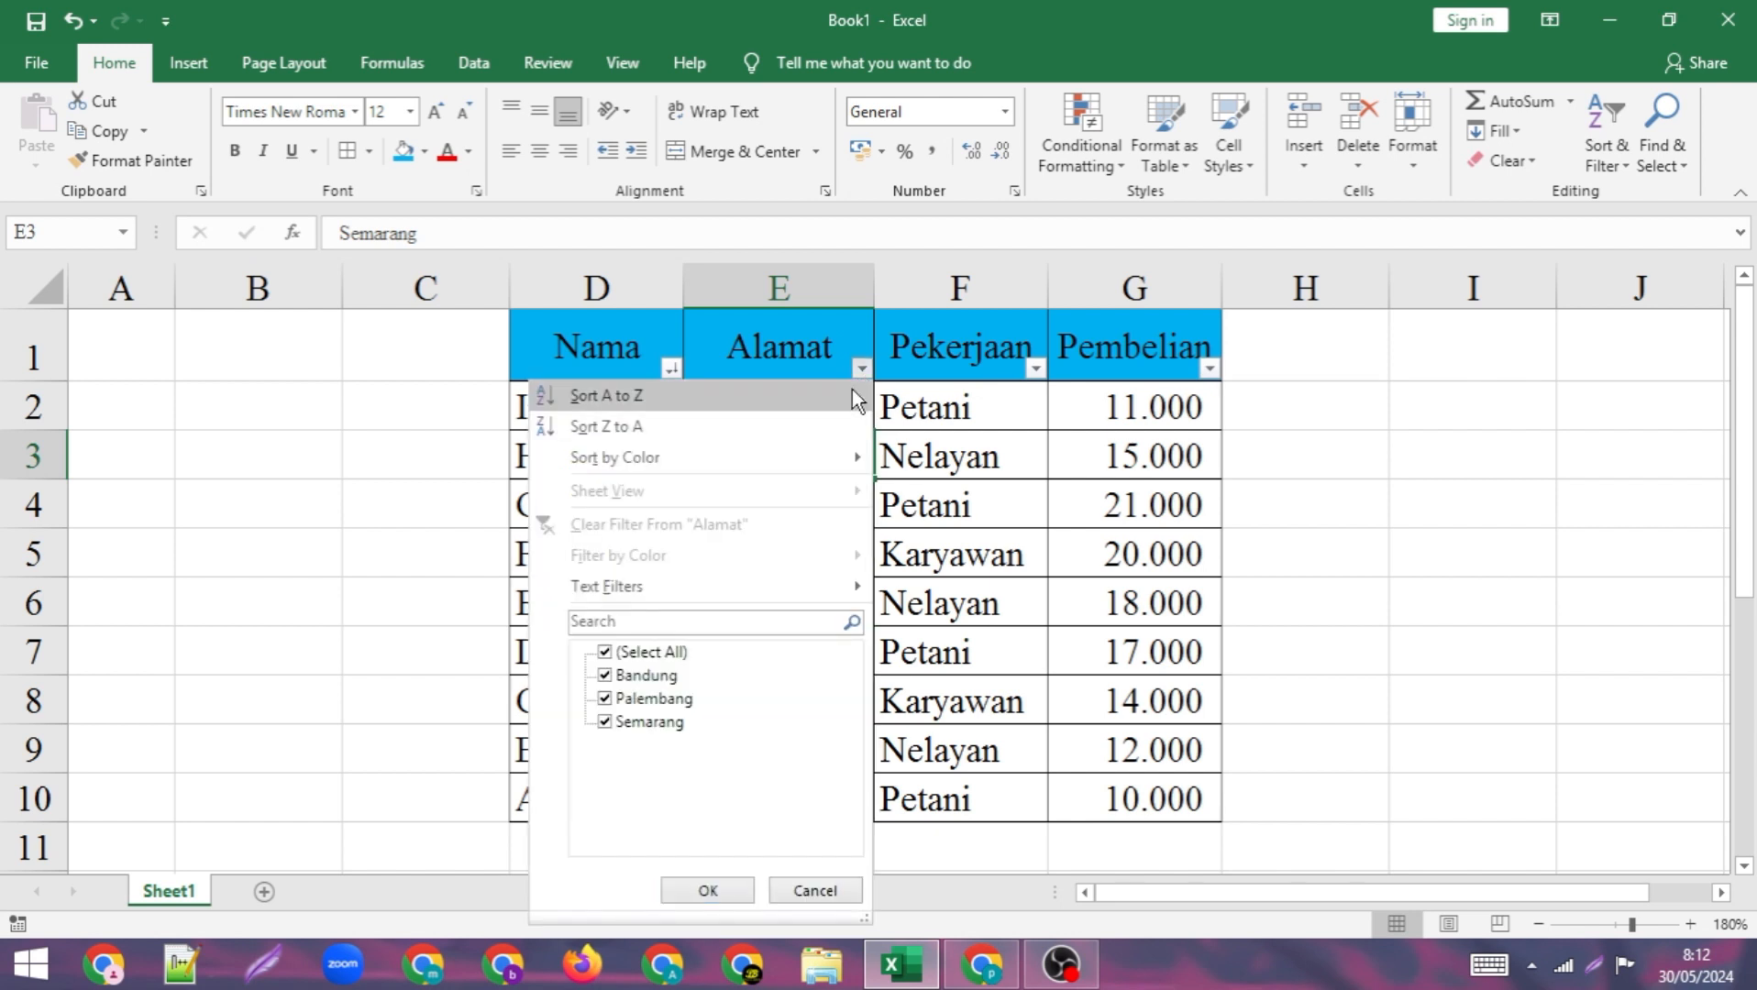
left_click(688, 704)
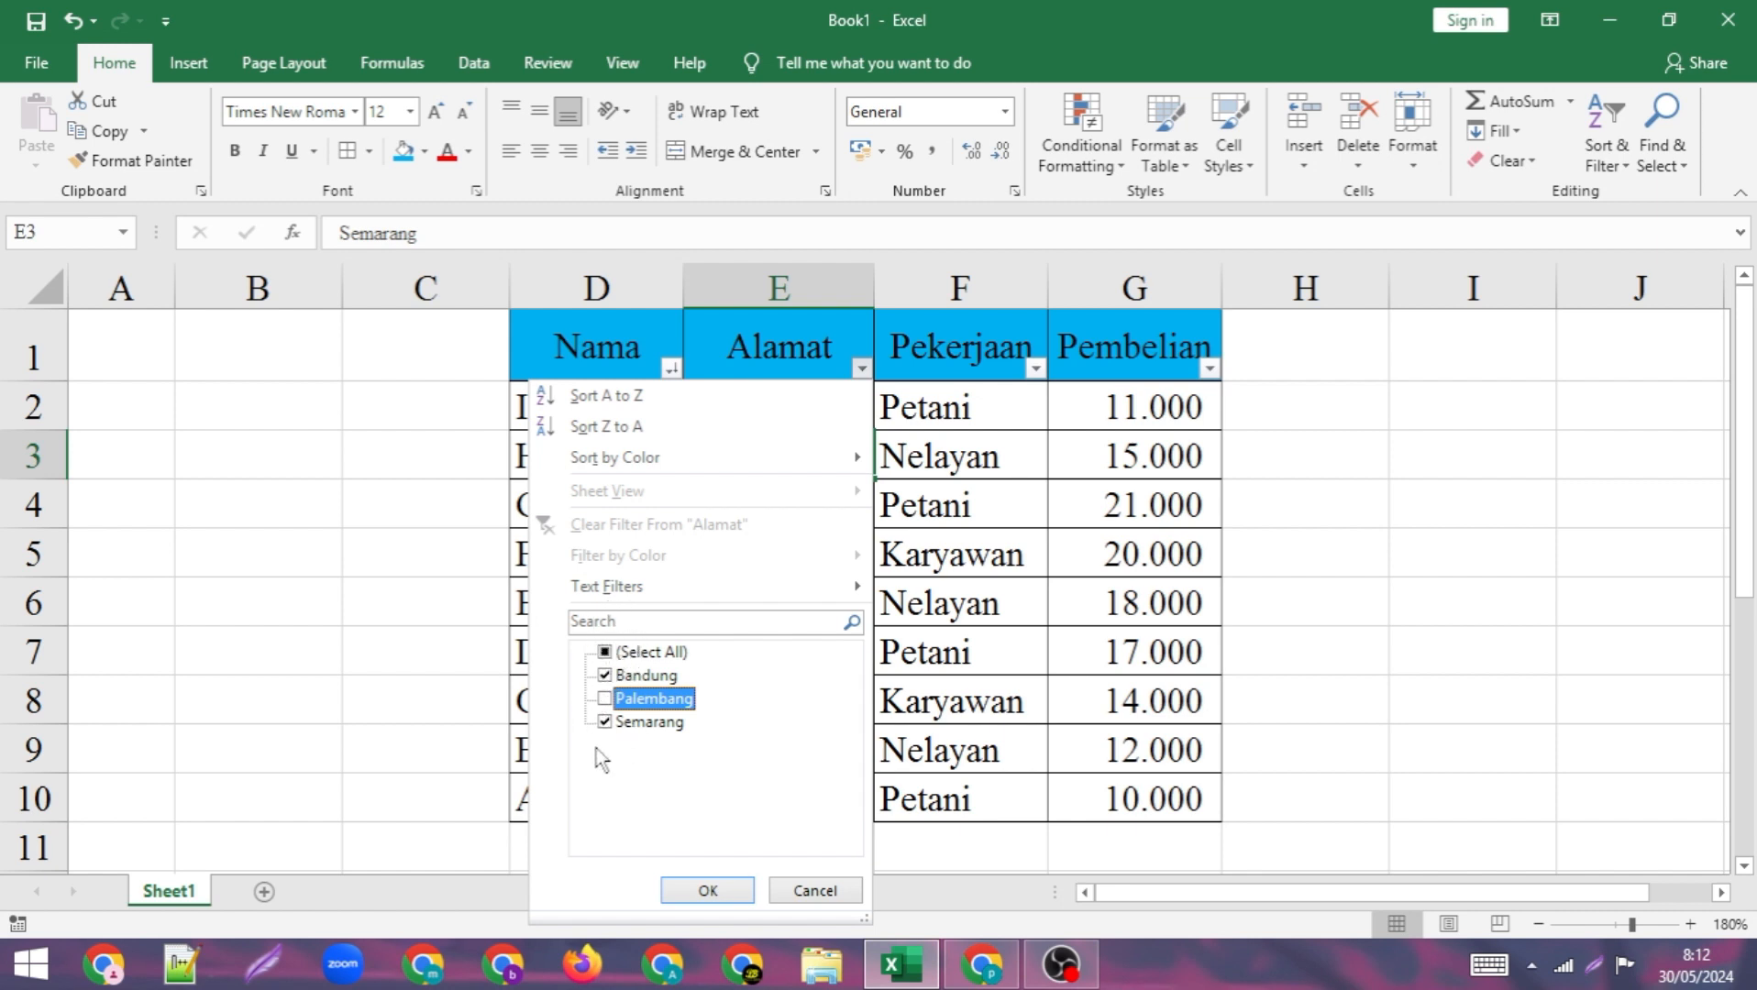
left_click(709, 891)
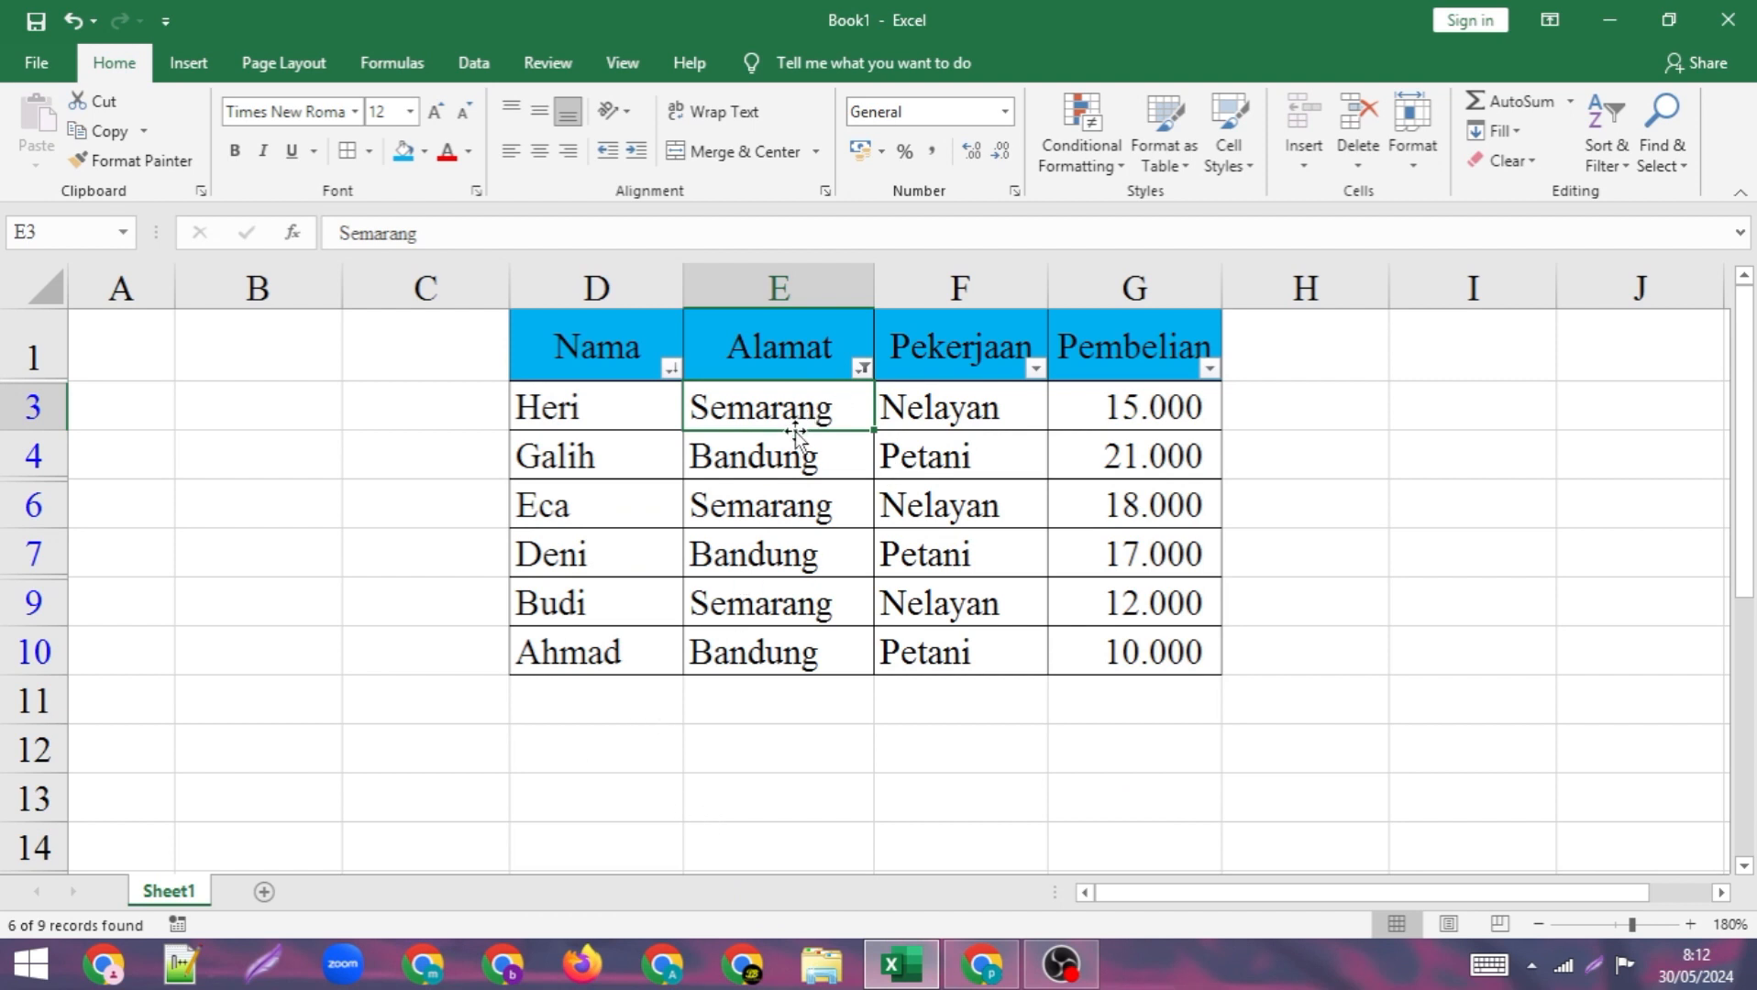
Check the Alamat filter list without changing it, and clear the filter by turning the table's filtering off and on again
left_click(862, 369)
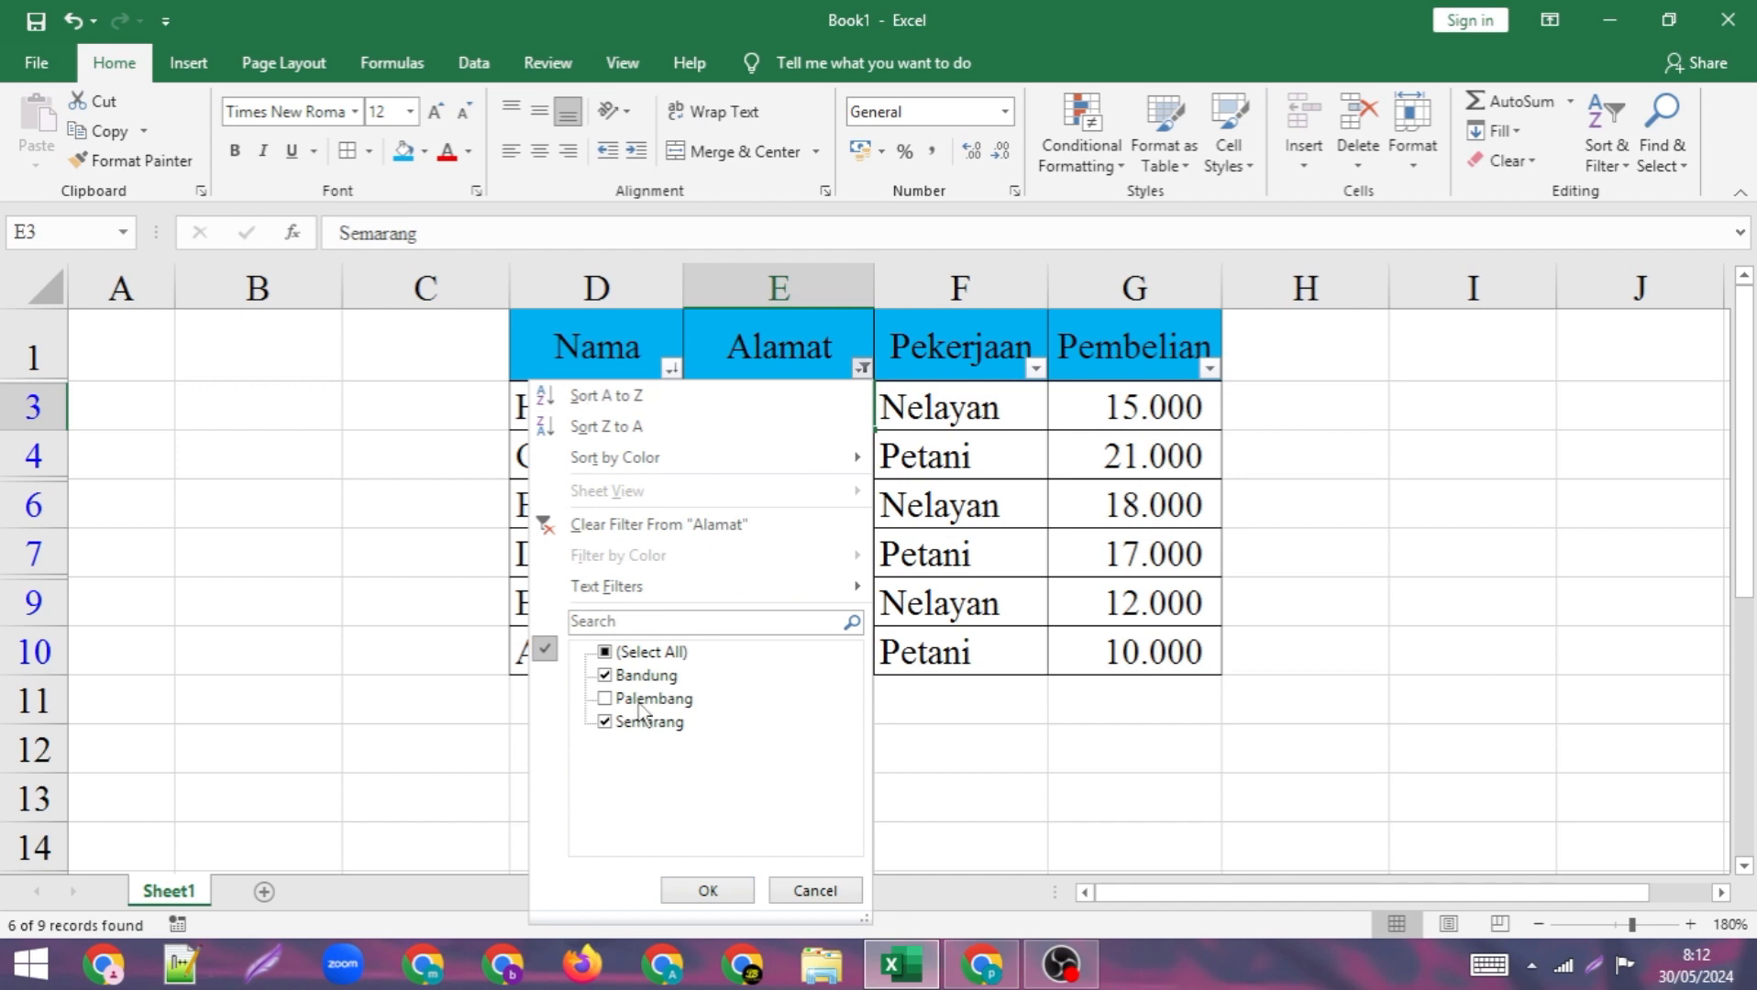
left_click(639, 656)
left_click(815, 889)
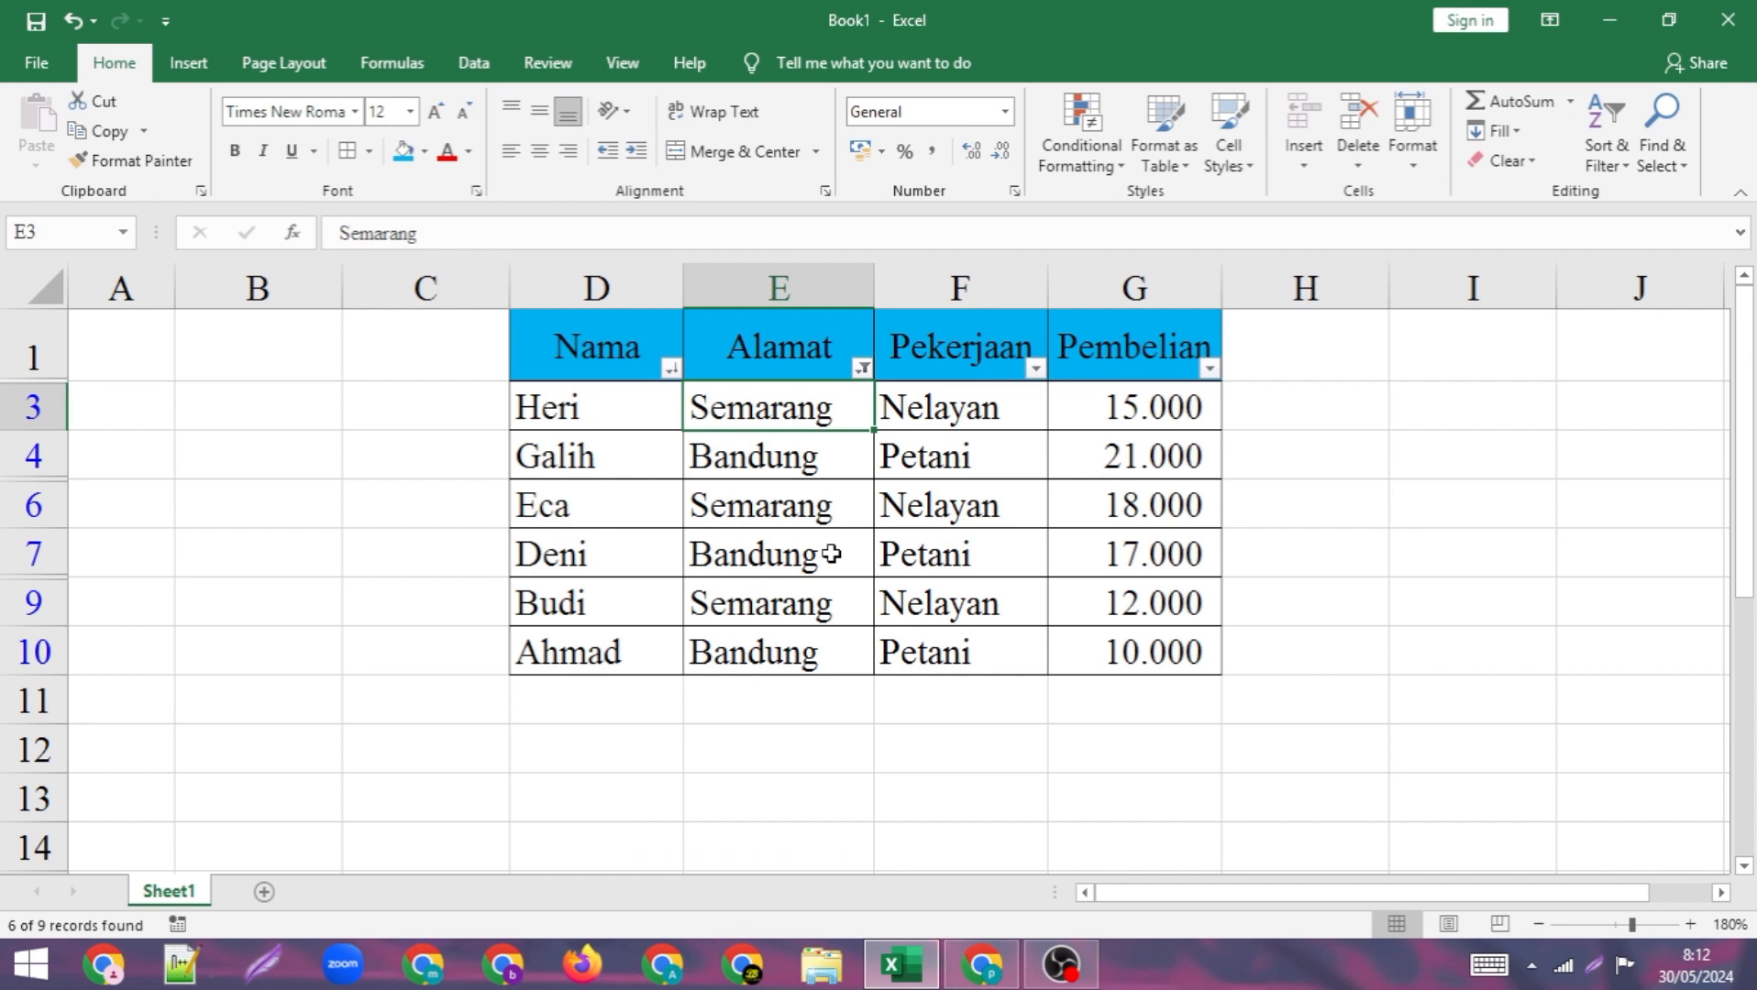
key("ctrl+shift+l")
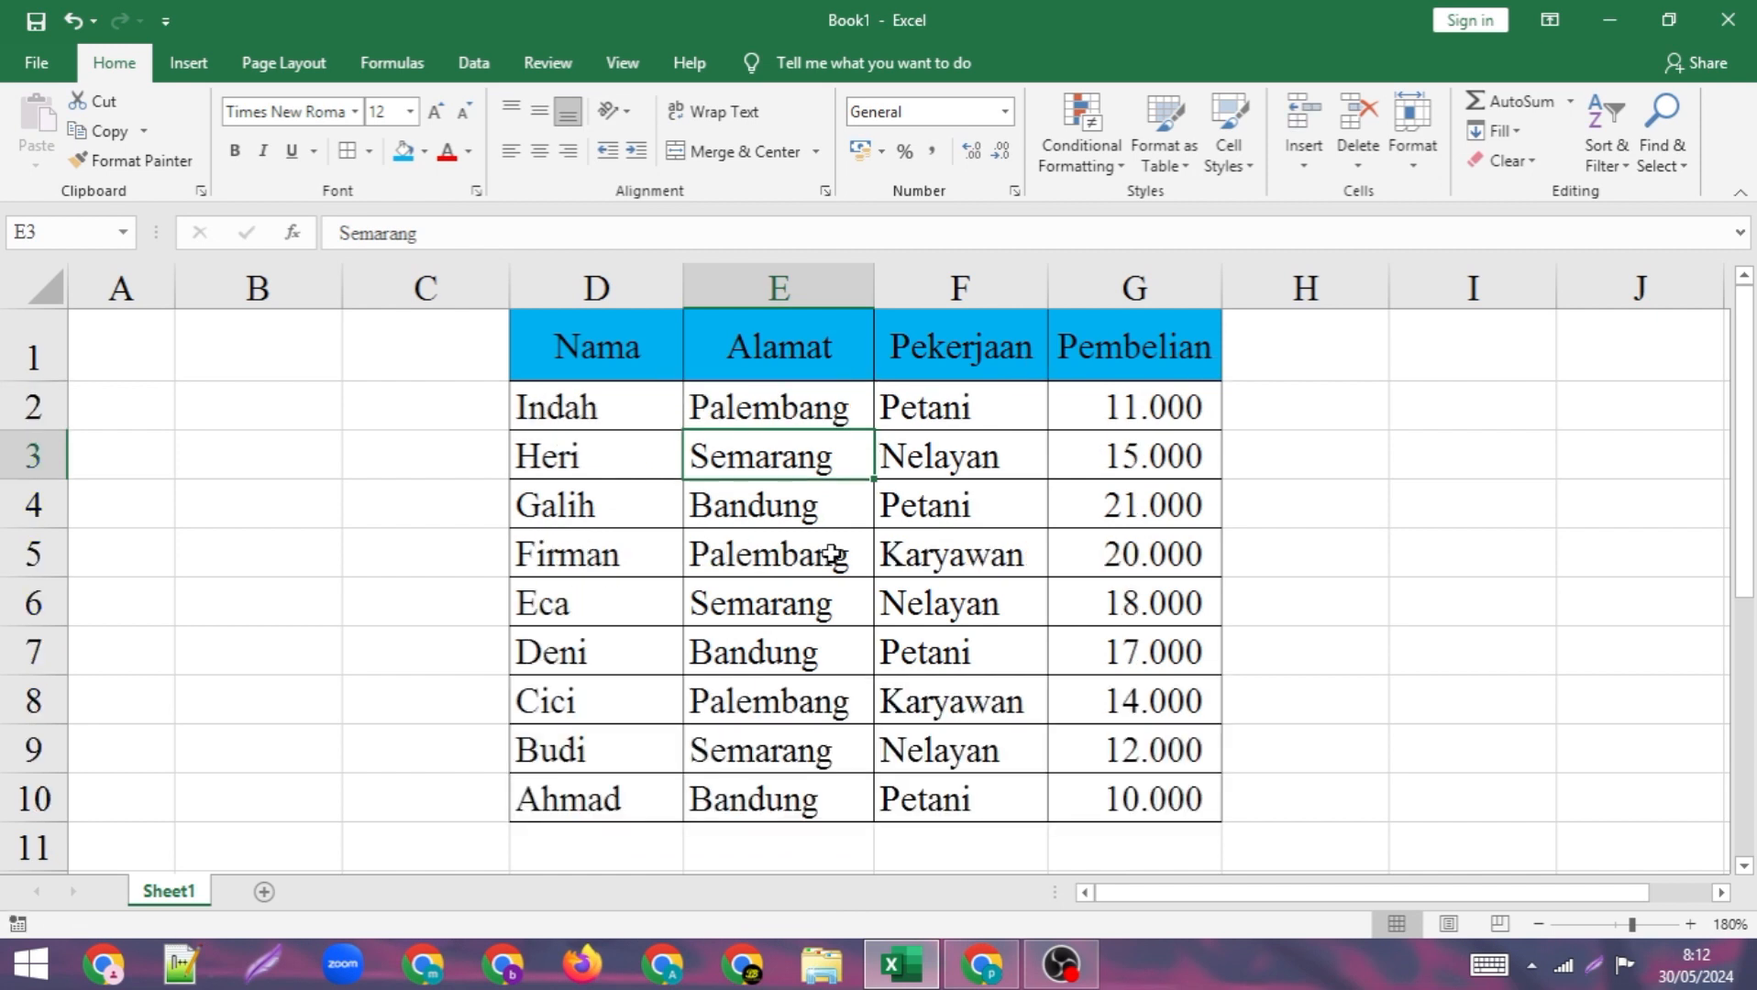
key("ctrl+shift+l")
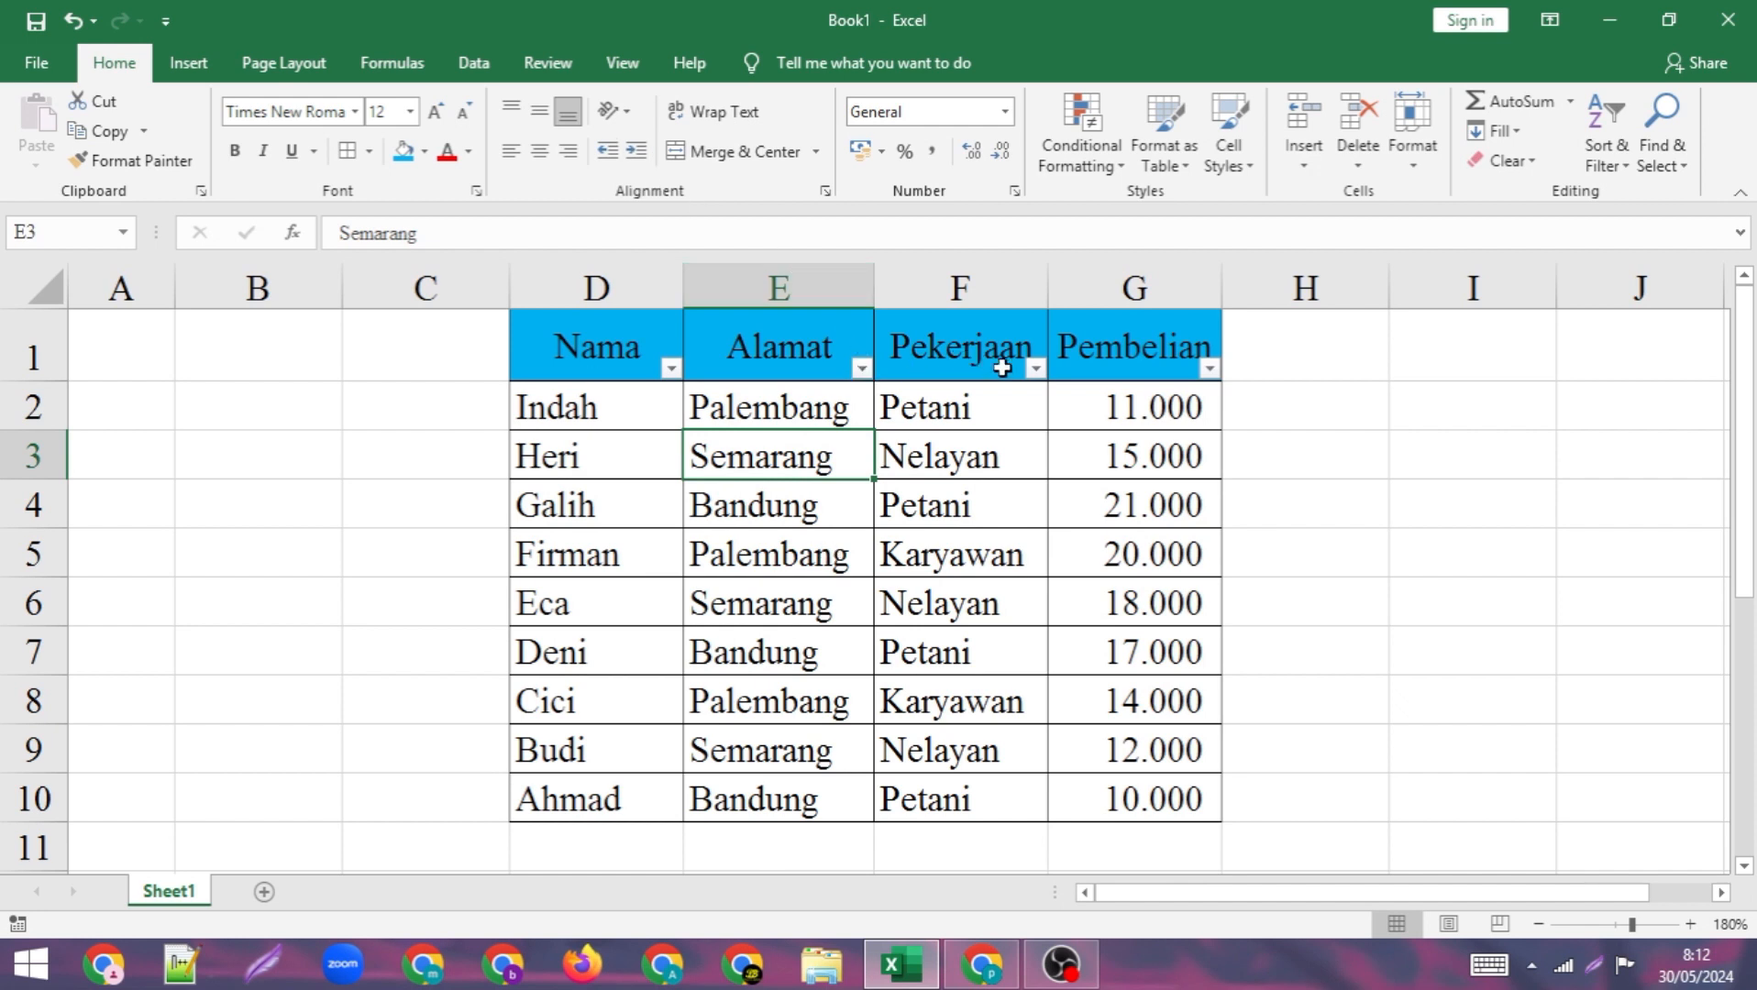
Filter the Pekerjaan column to show only Nelayan, and undo that filter
left_click(1036, 369)
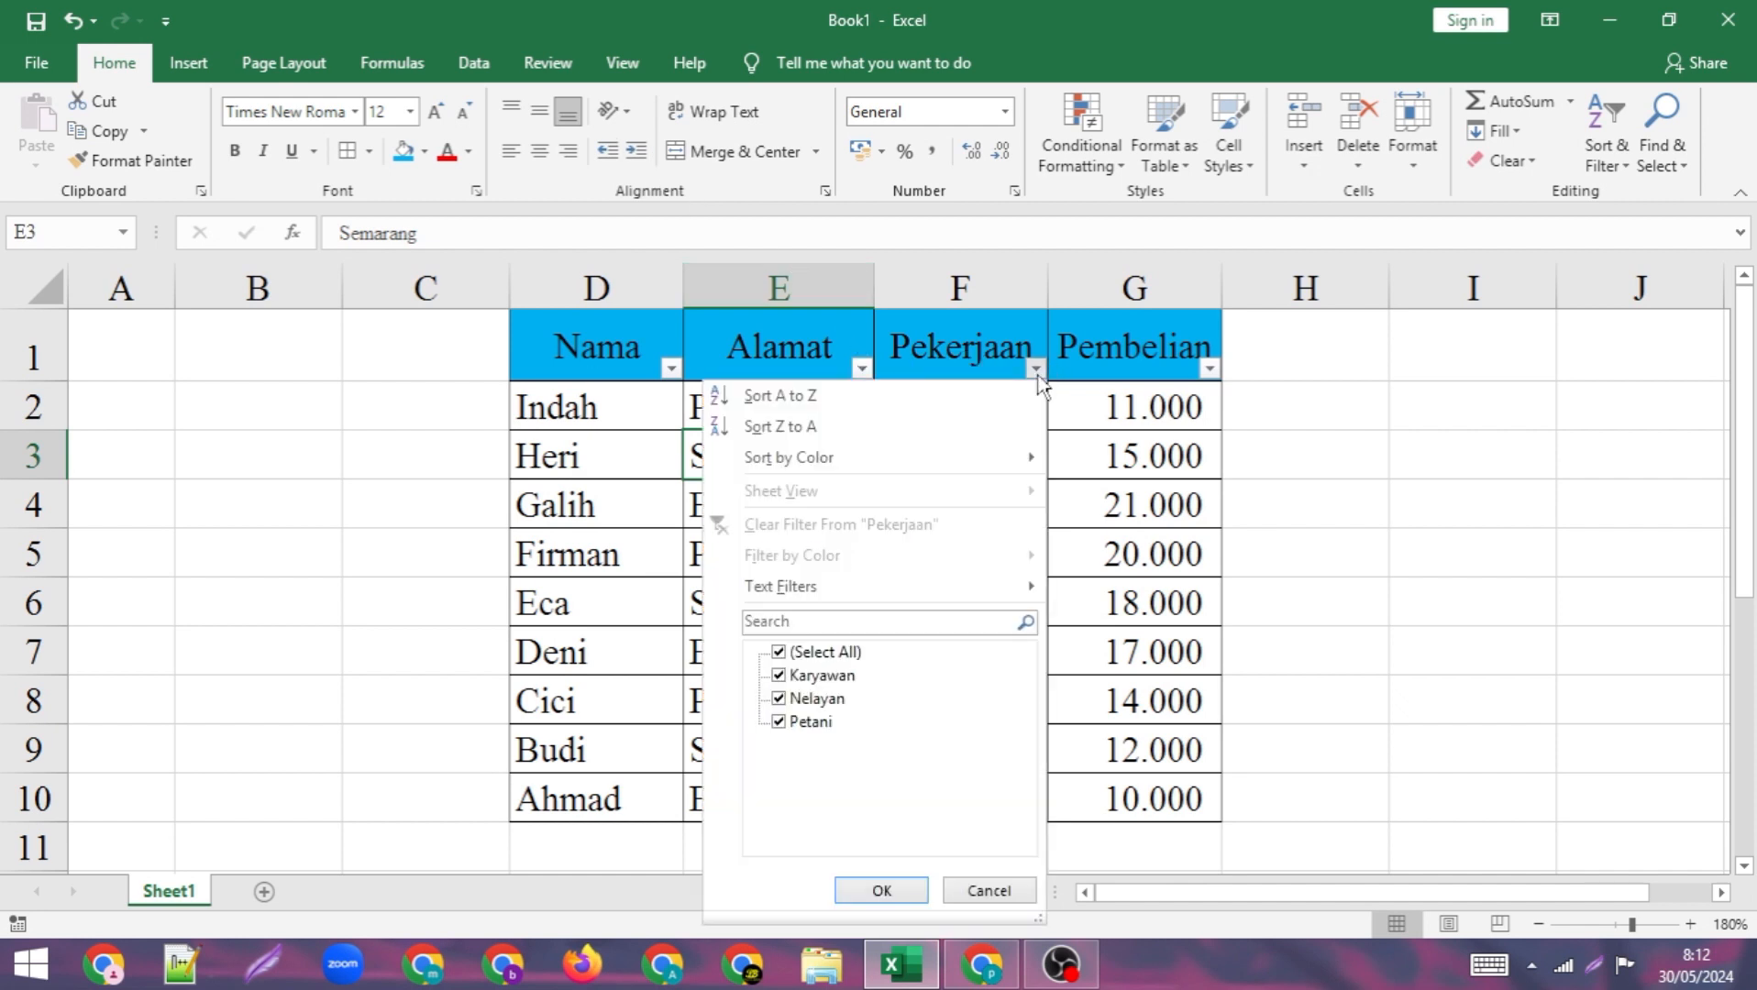
left_click(811, 721)
left_click(830, 675)
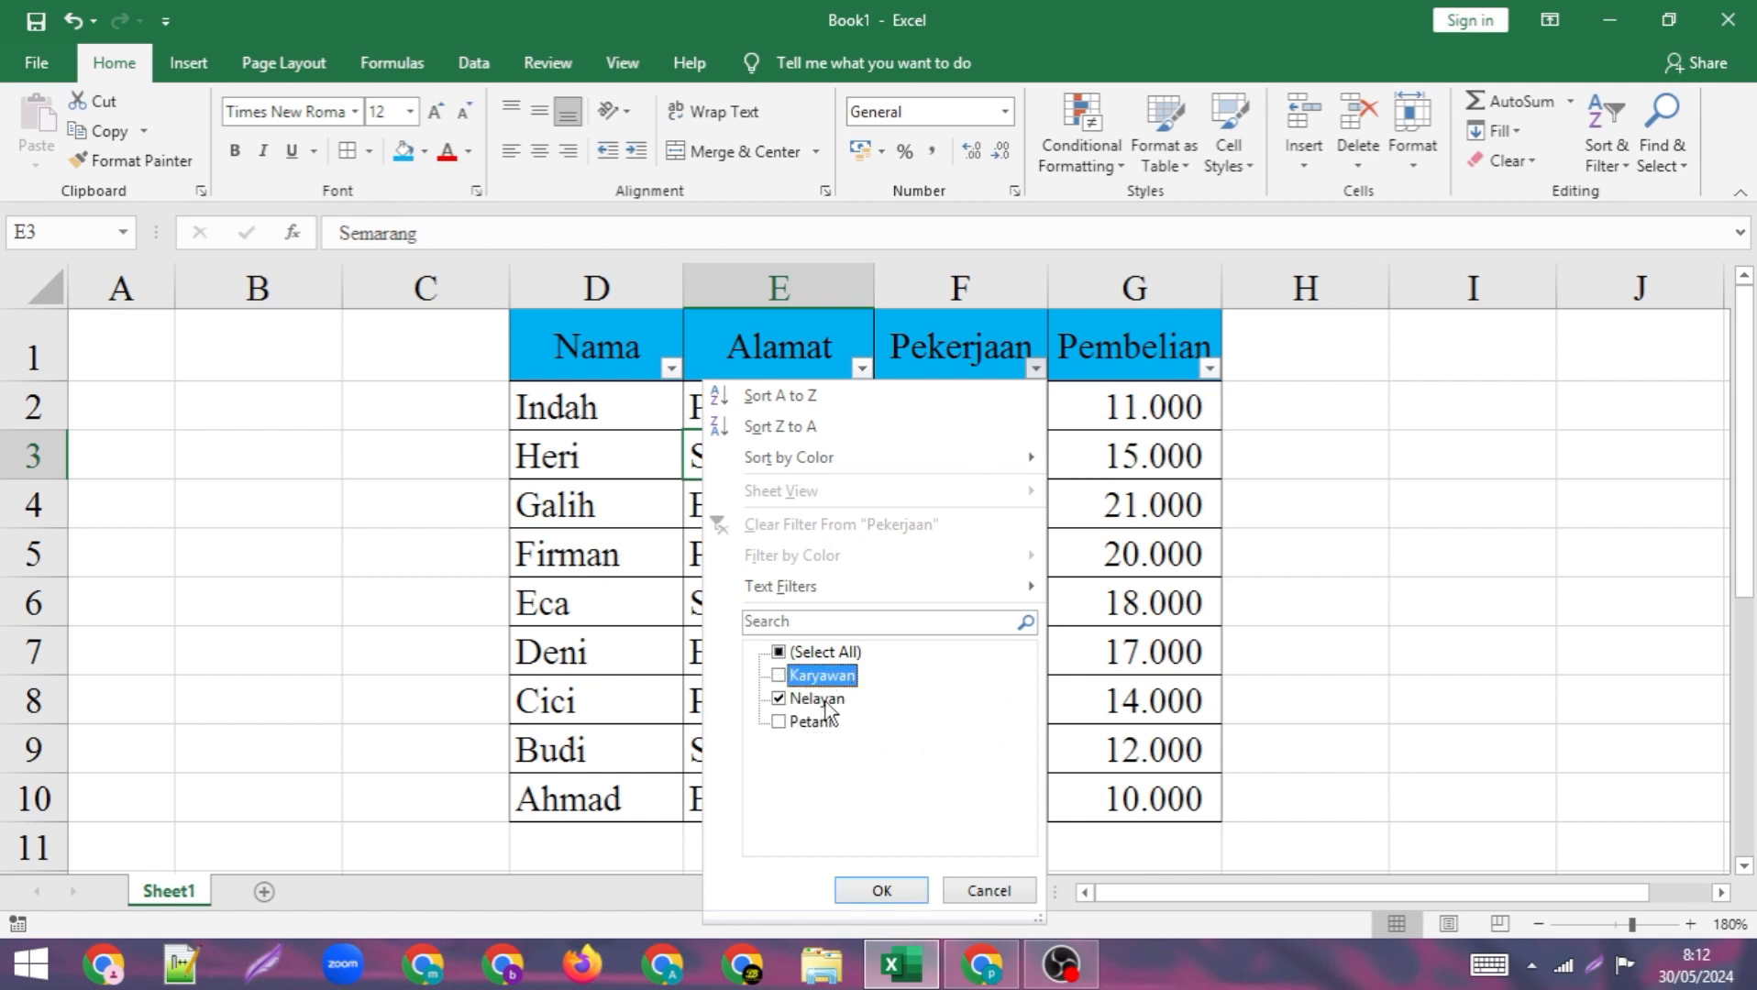
left_click(881, 891)
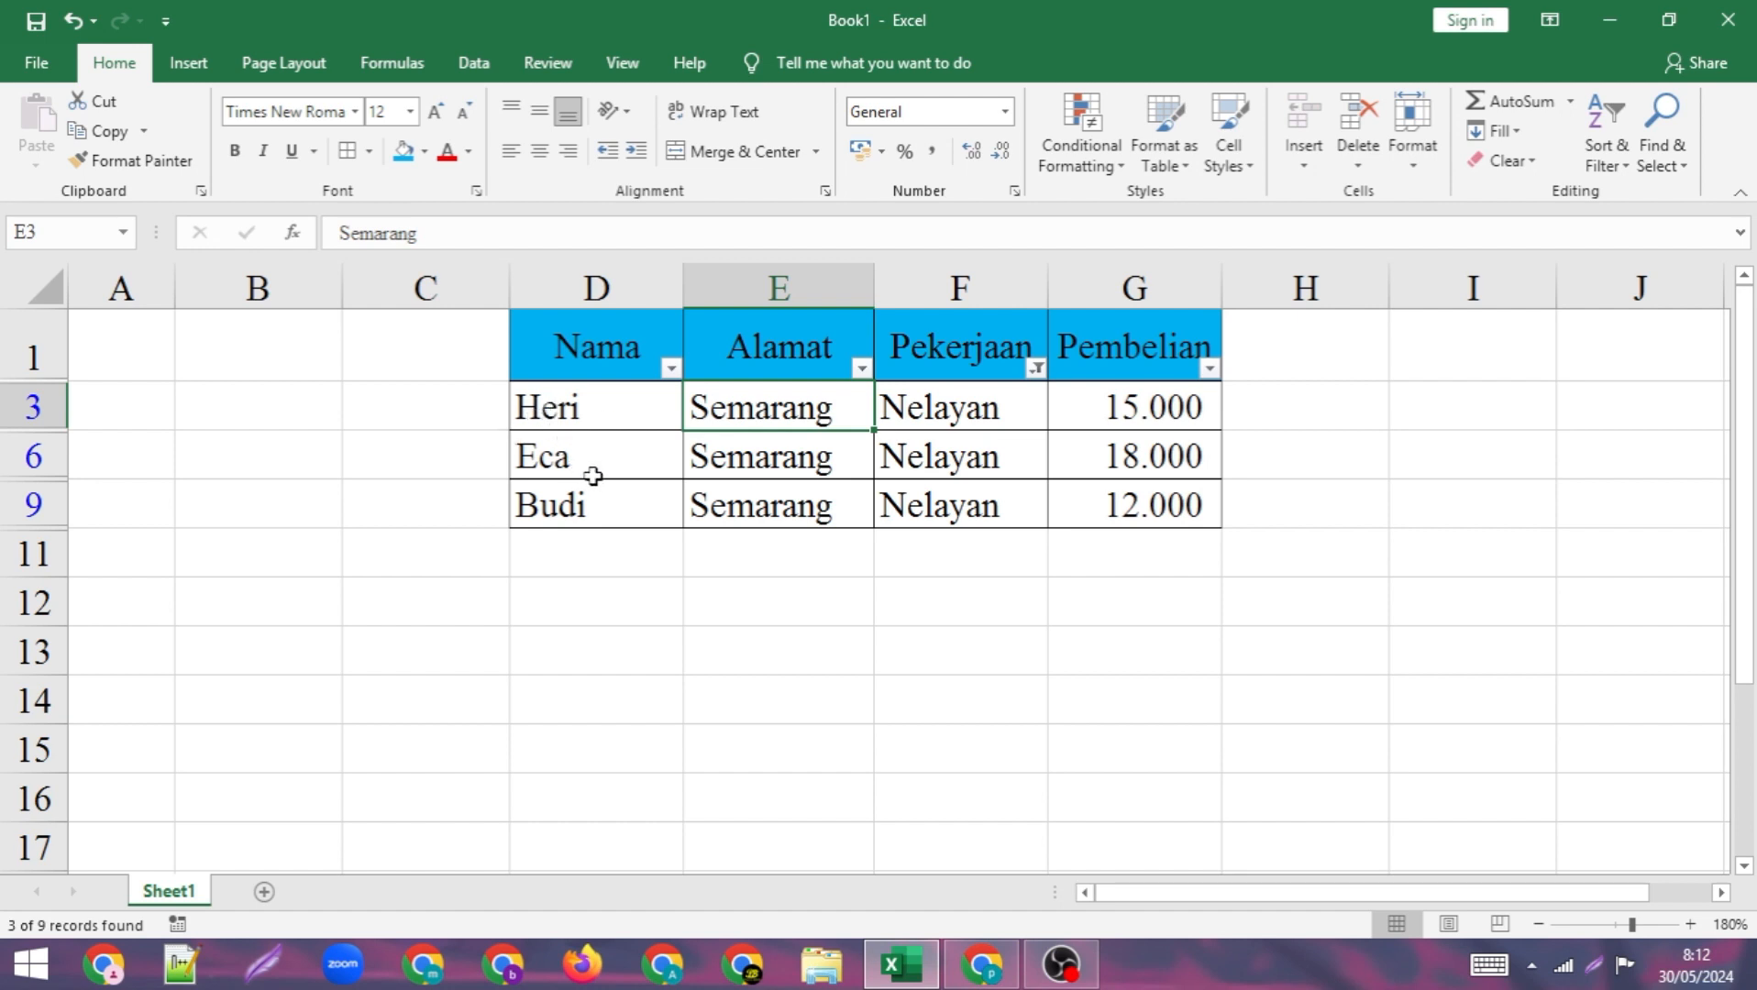
key("ctrl+z")
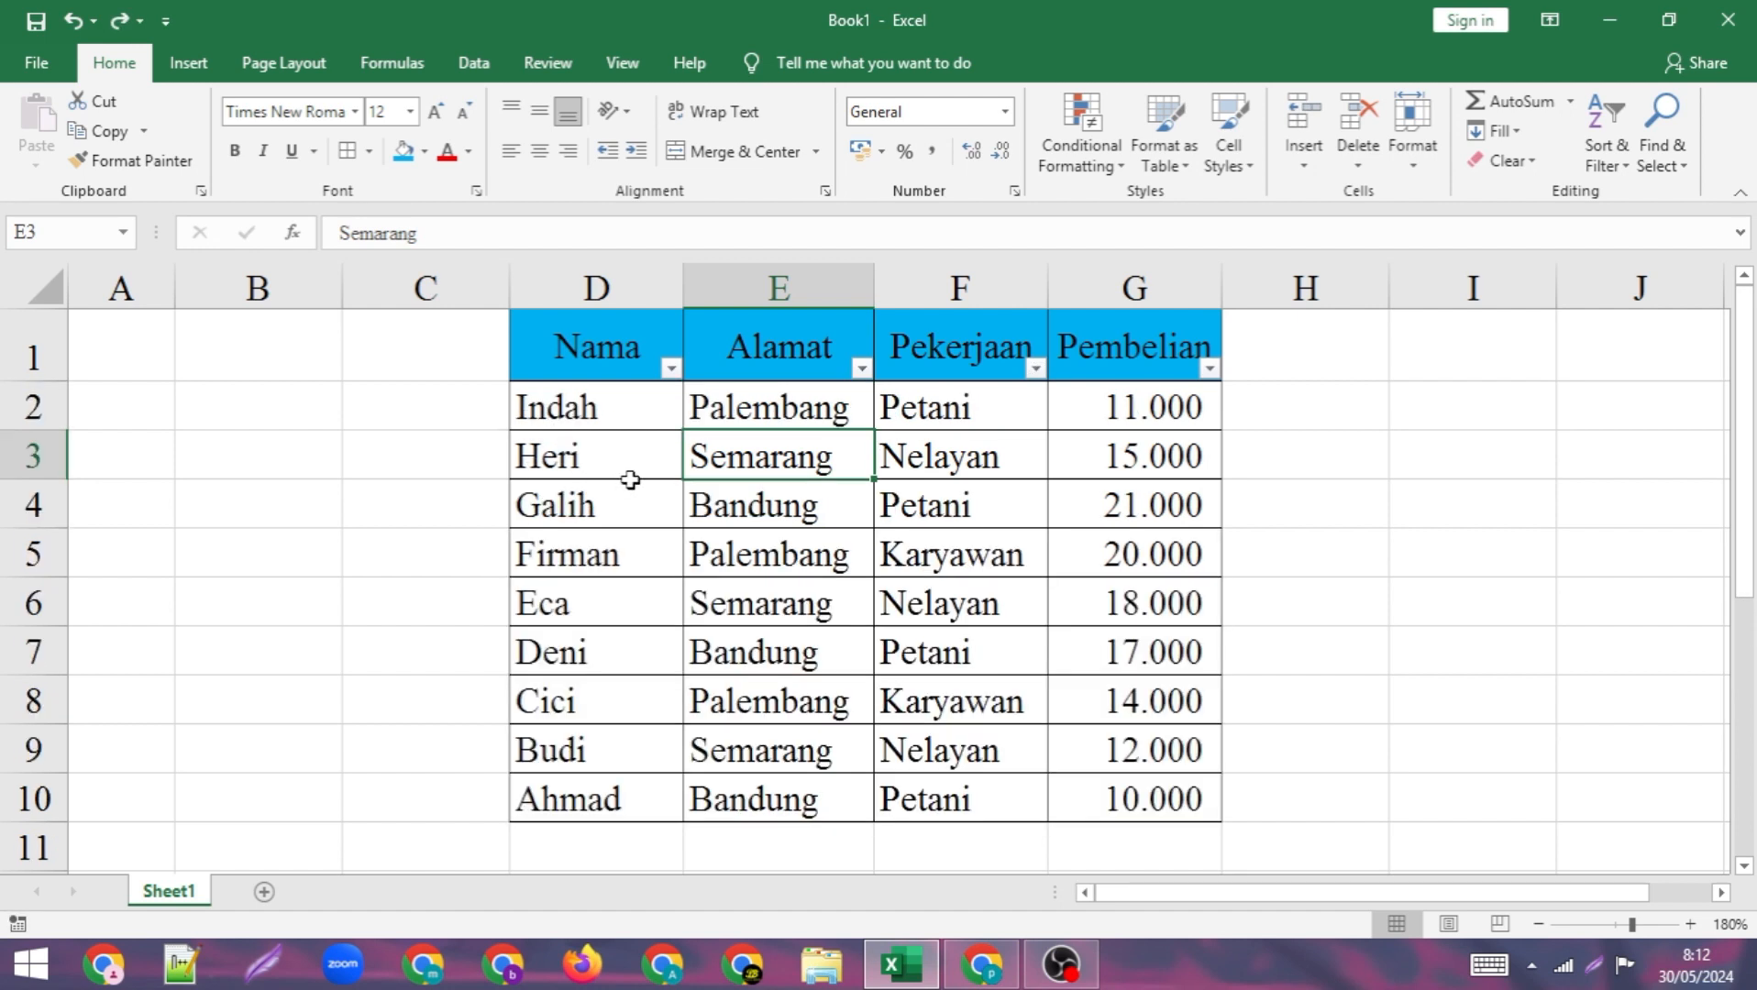
Sort the table by the Pembelian column from smallest to largest, and again from largest to smallest
left_click(1210, 368)
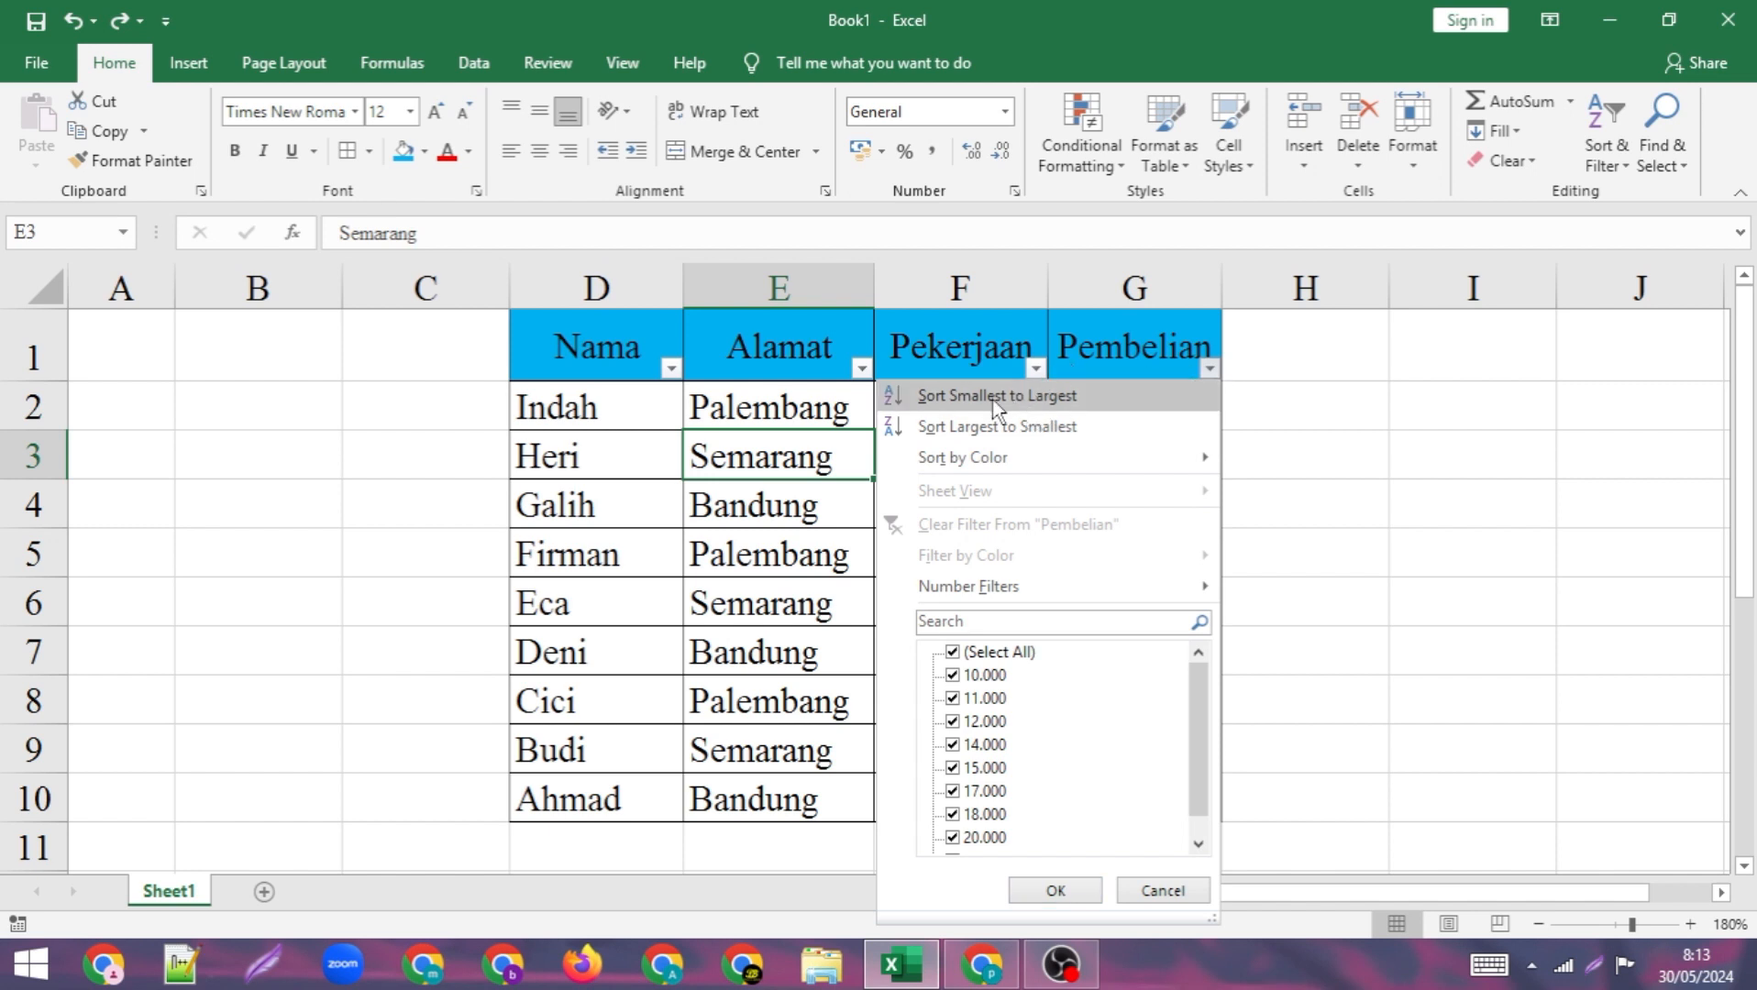
left_click(1042, 405)
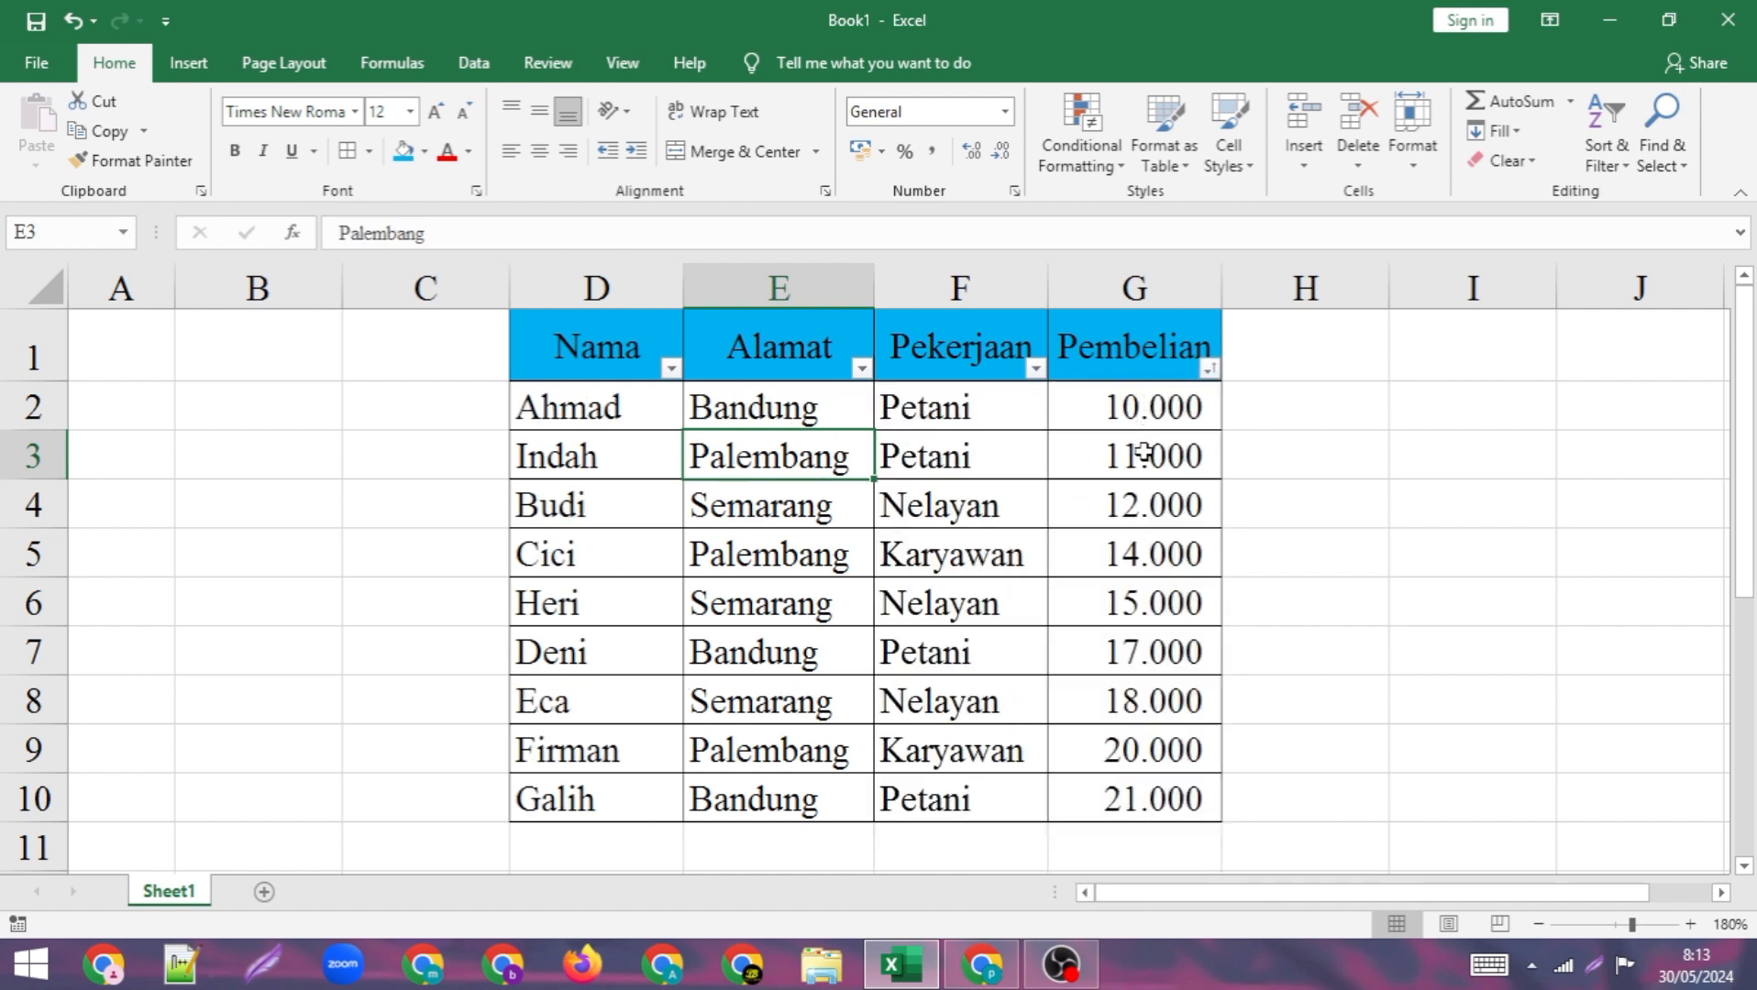
left_click(1209, 367)
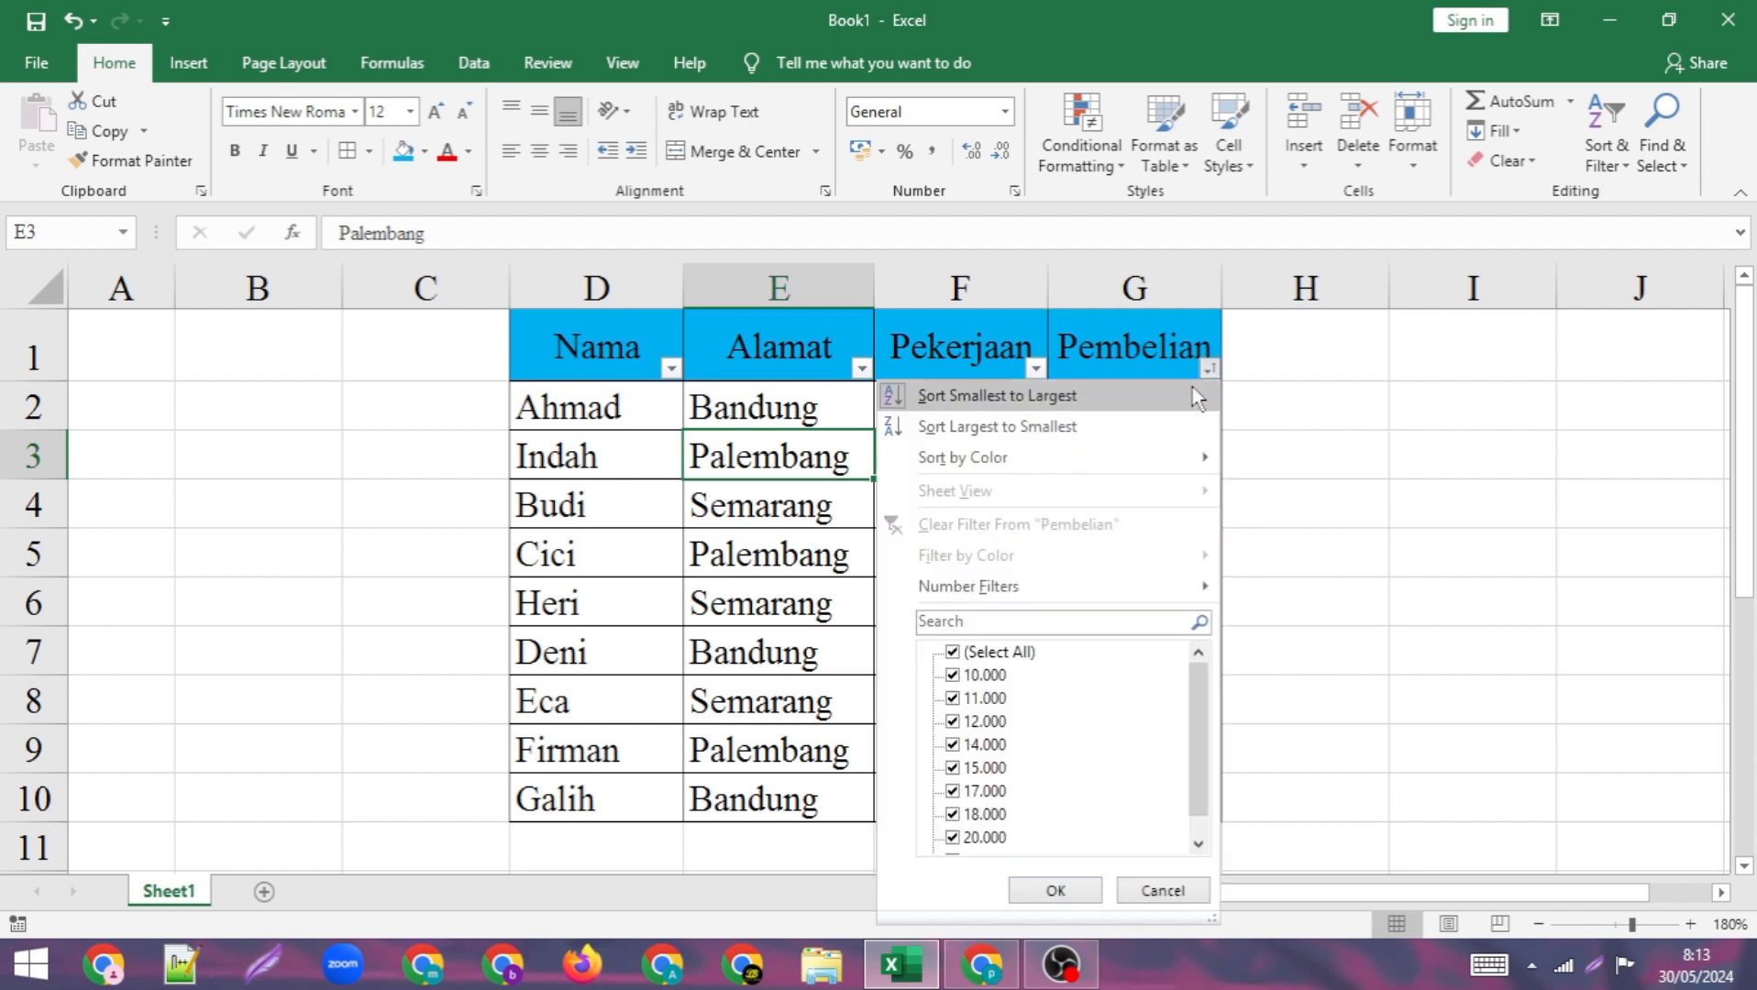
left_click(1000, 435)
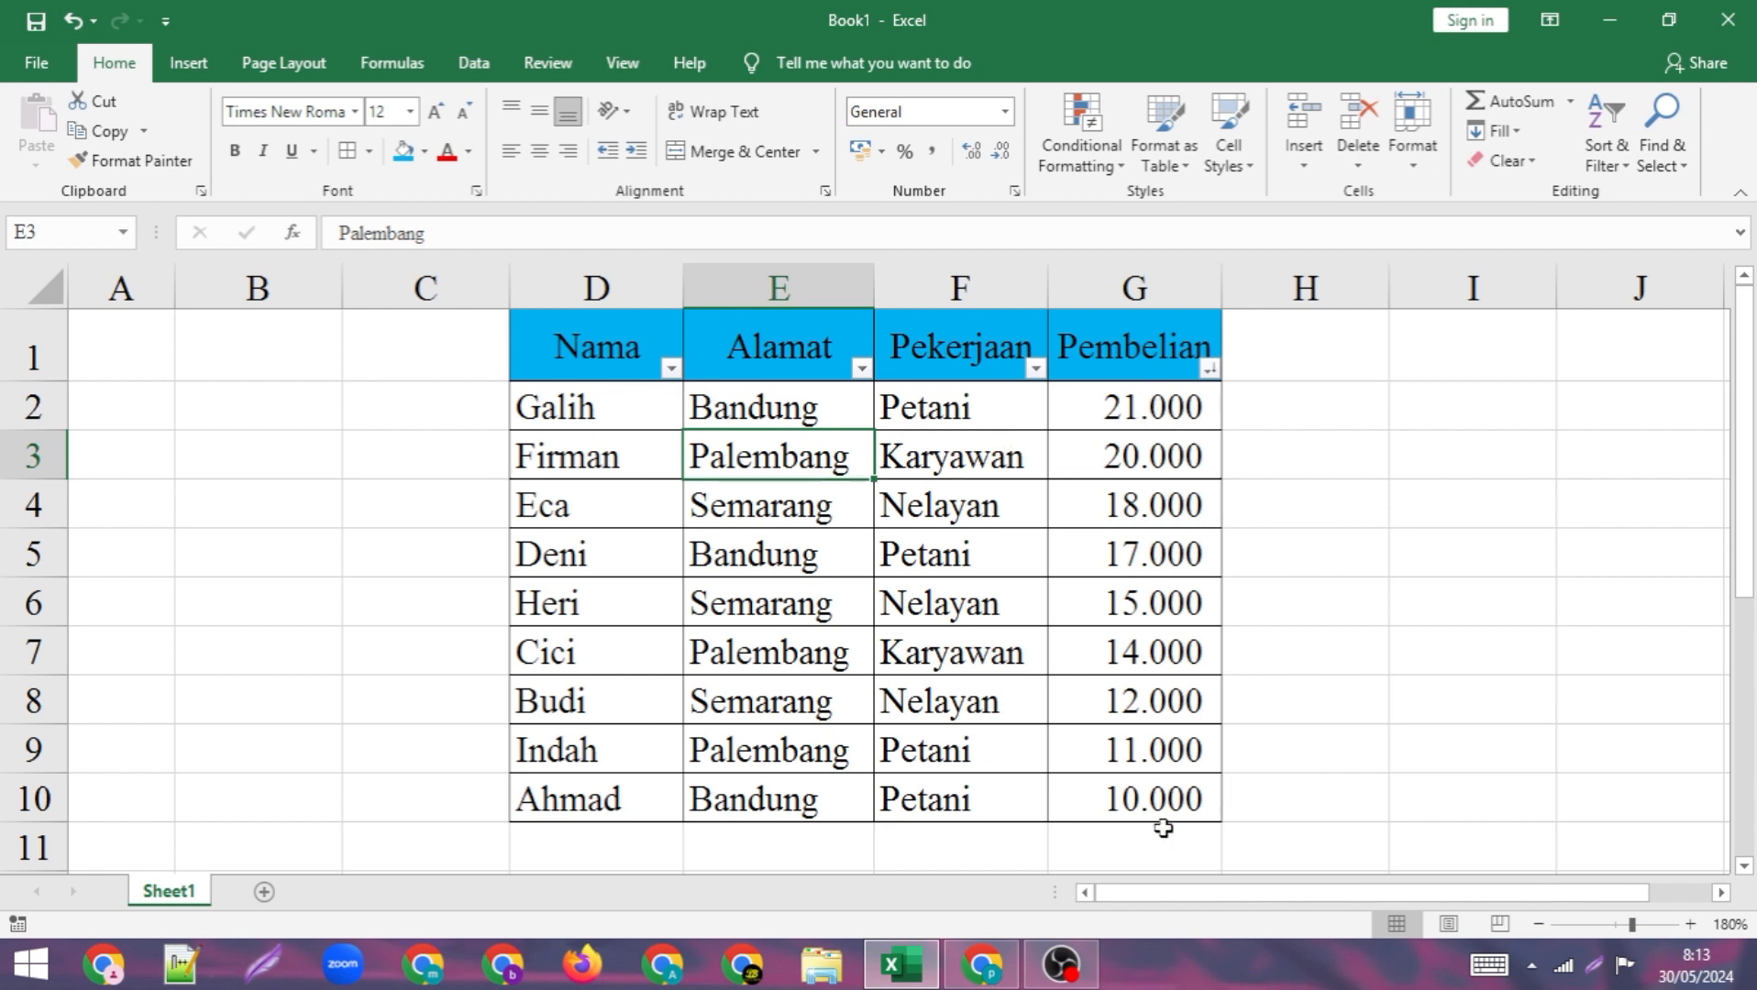
Filter the Pembelian column with a number filter to show only values greater than 12000
left_click(1210, 368)
mouse_move(1030, 471)
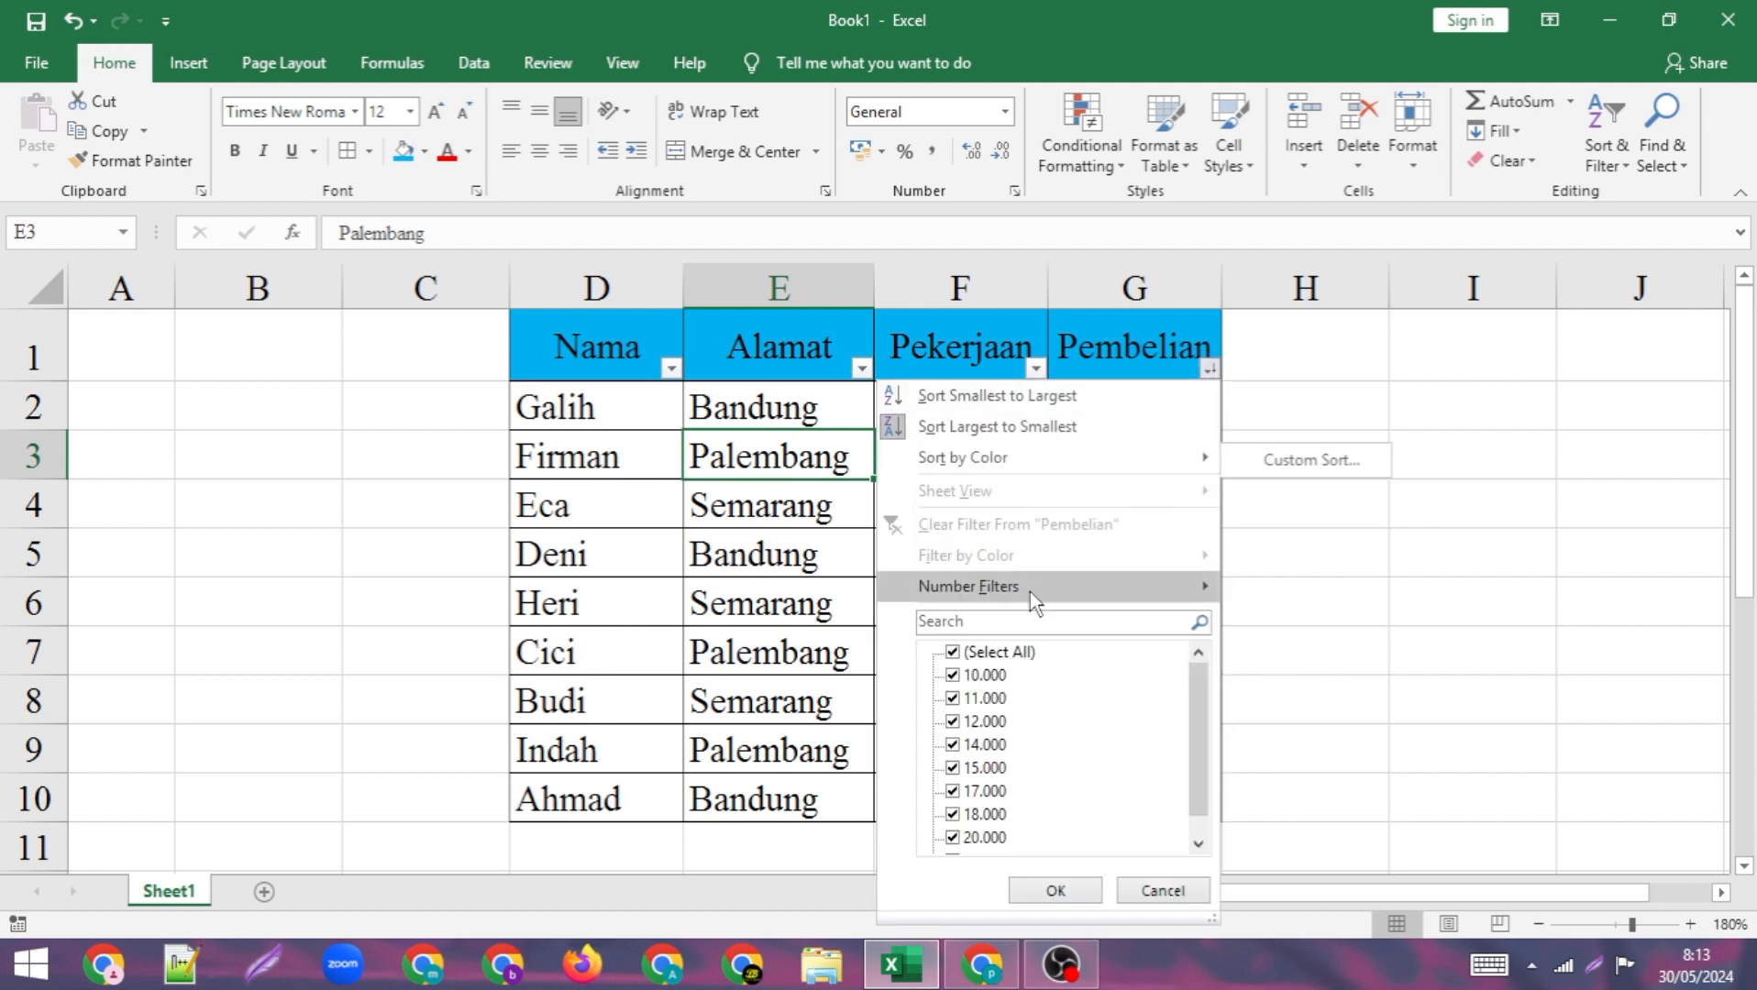
mouse_move(1030, 591)
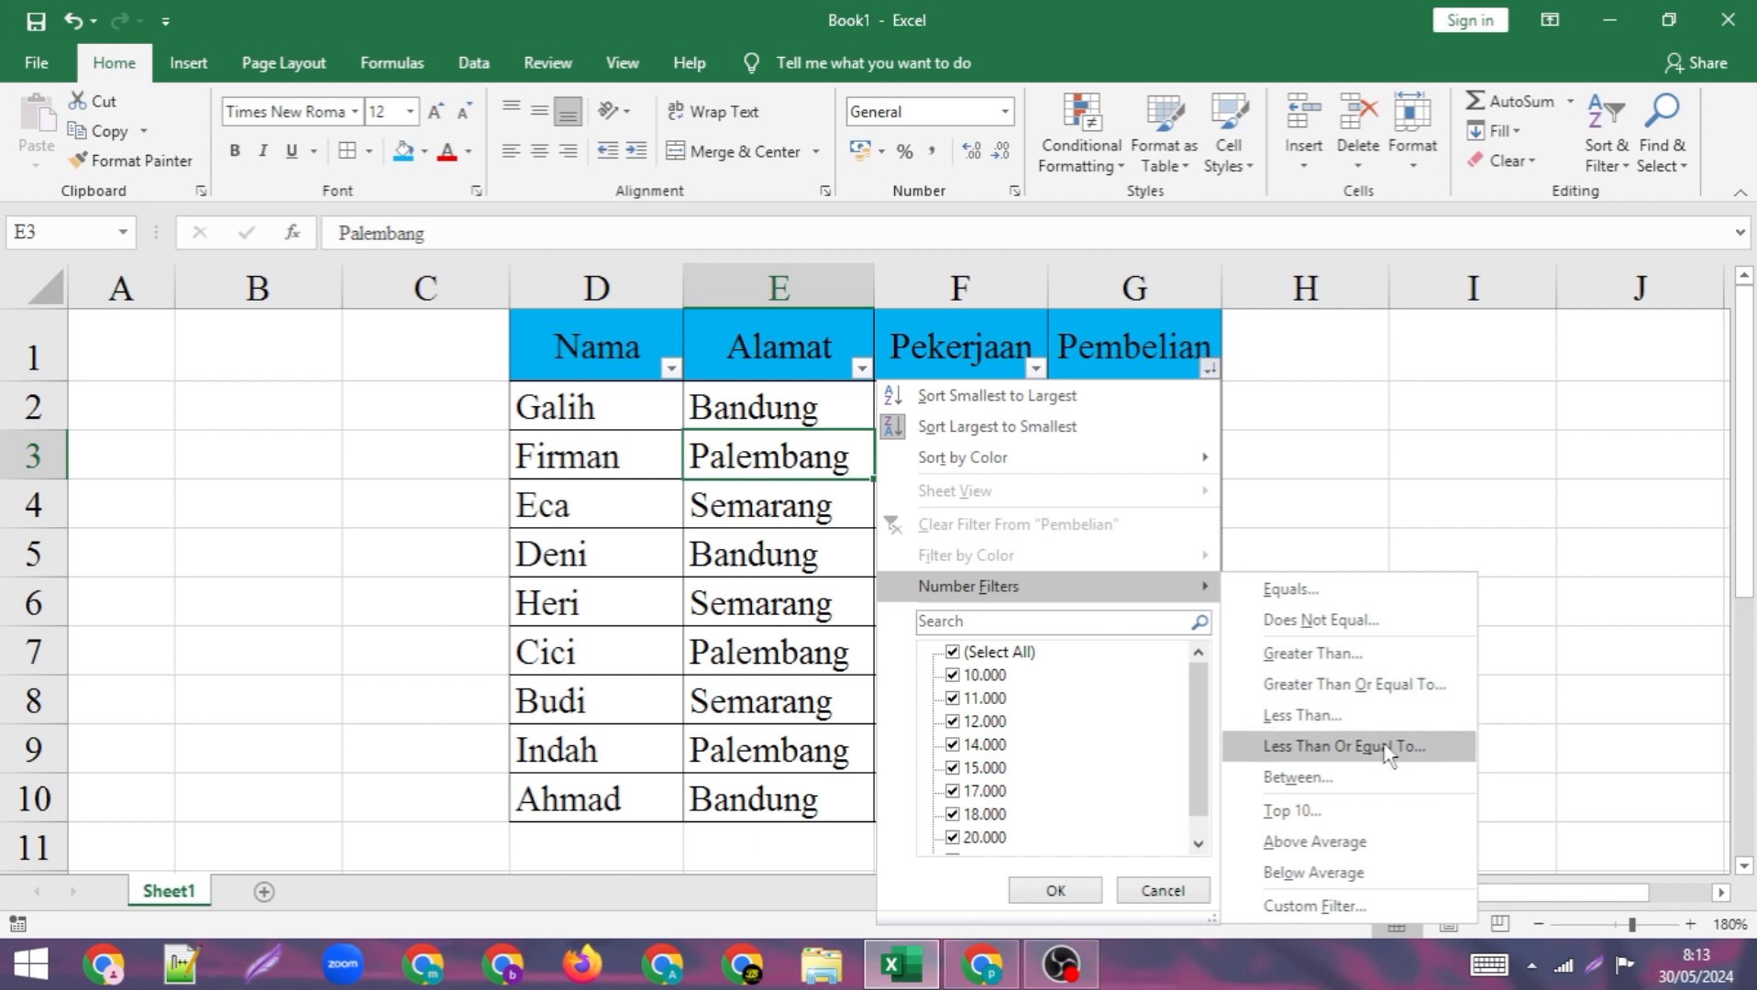
left_click(1371, 662)
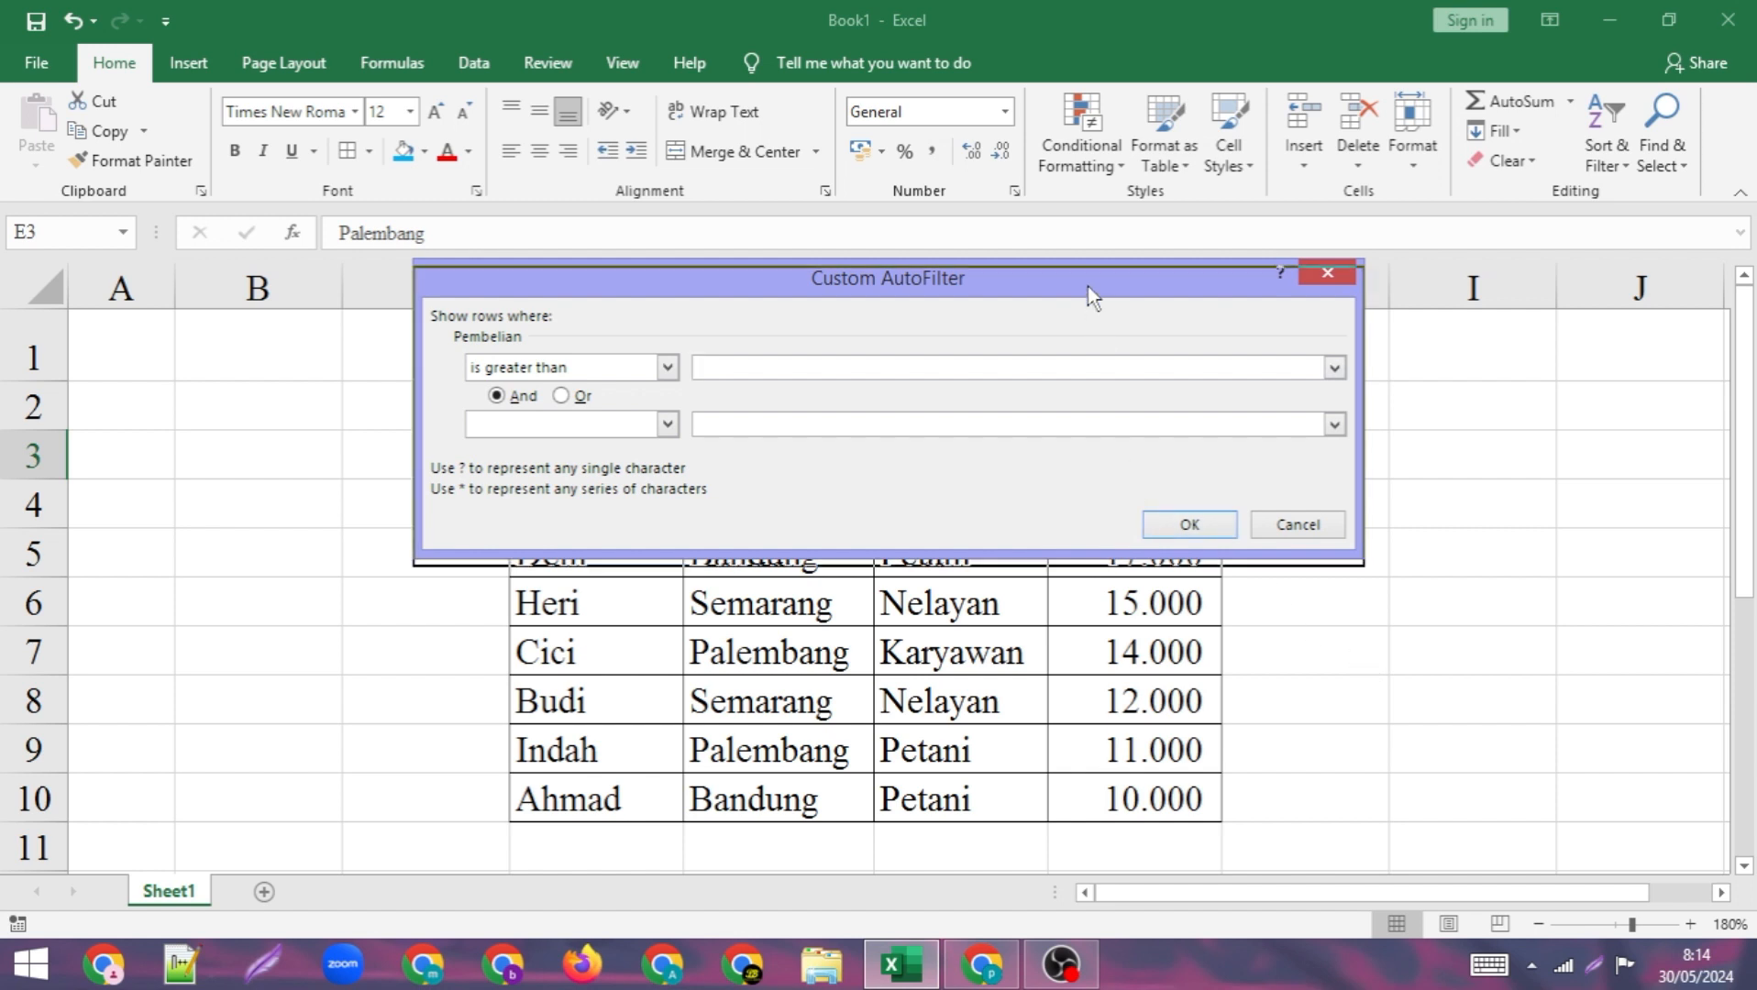
left_click_drag(1088, 285, 1142, 305)
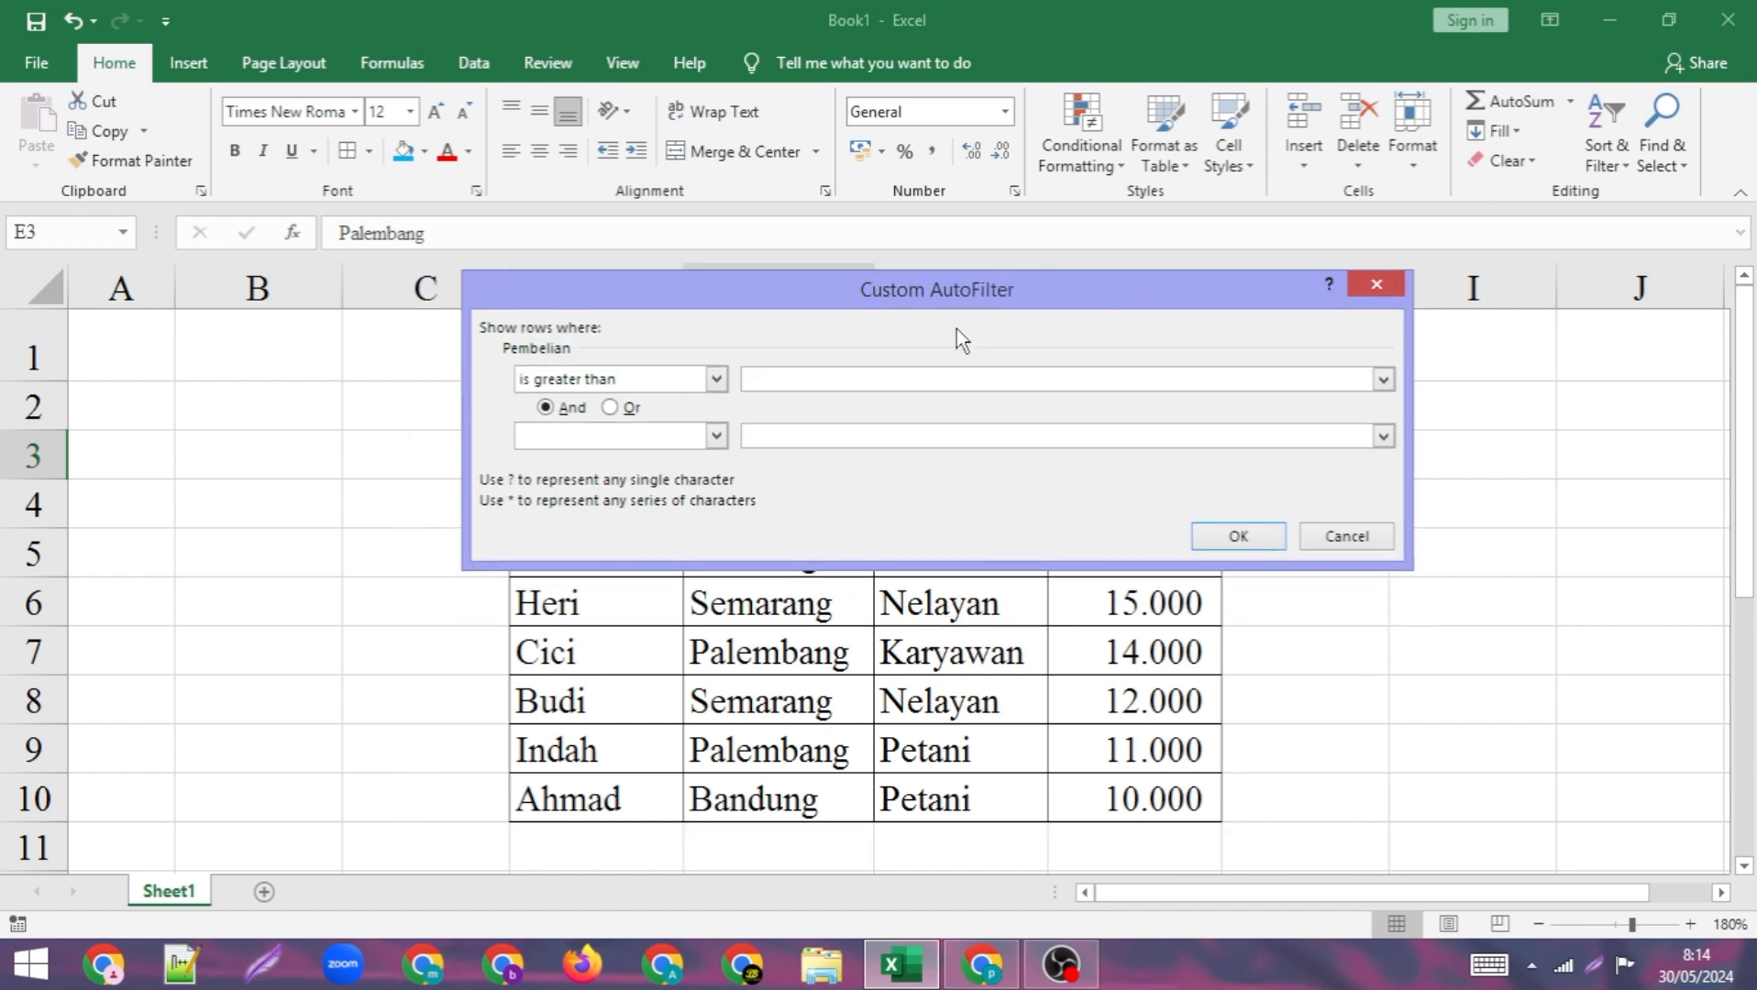
type("12000")
key("Return")
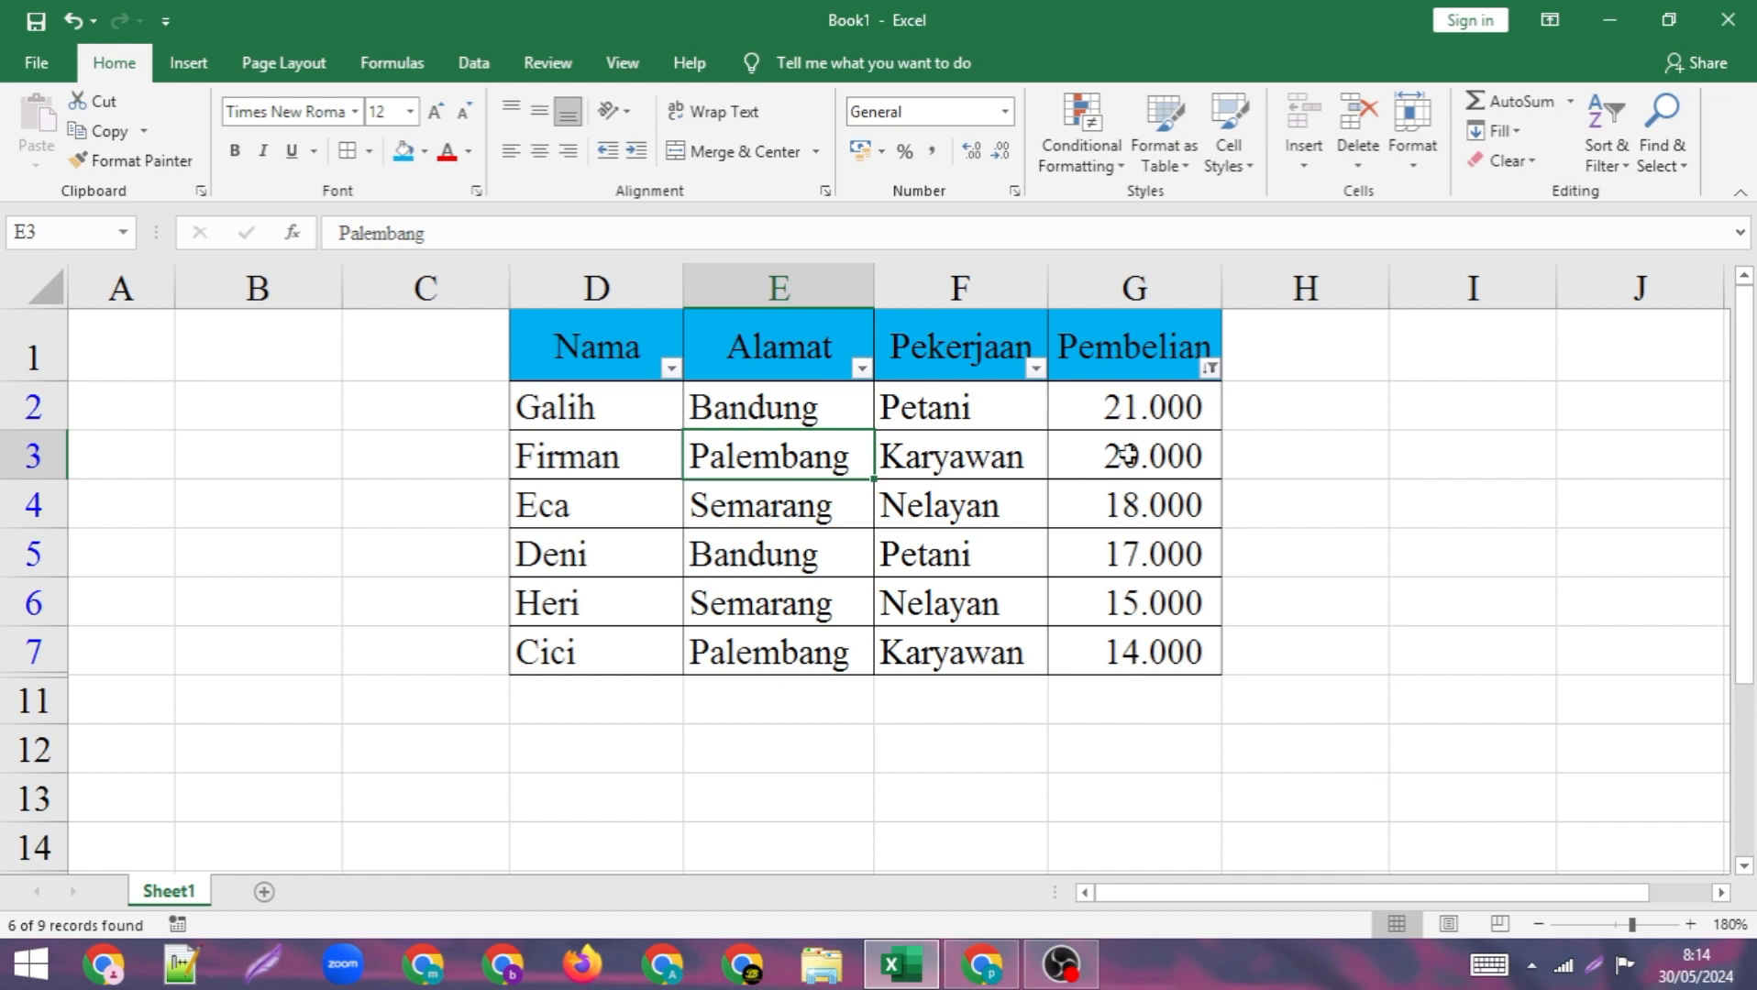
Change the Pembelian number filter to show values greater than or equal to 12000
left_click(1212, 369)
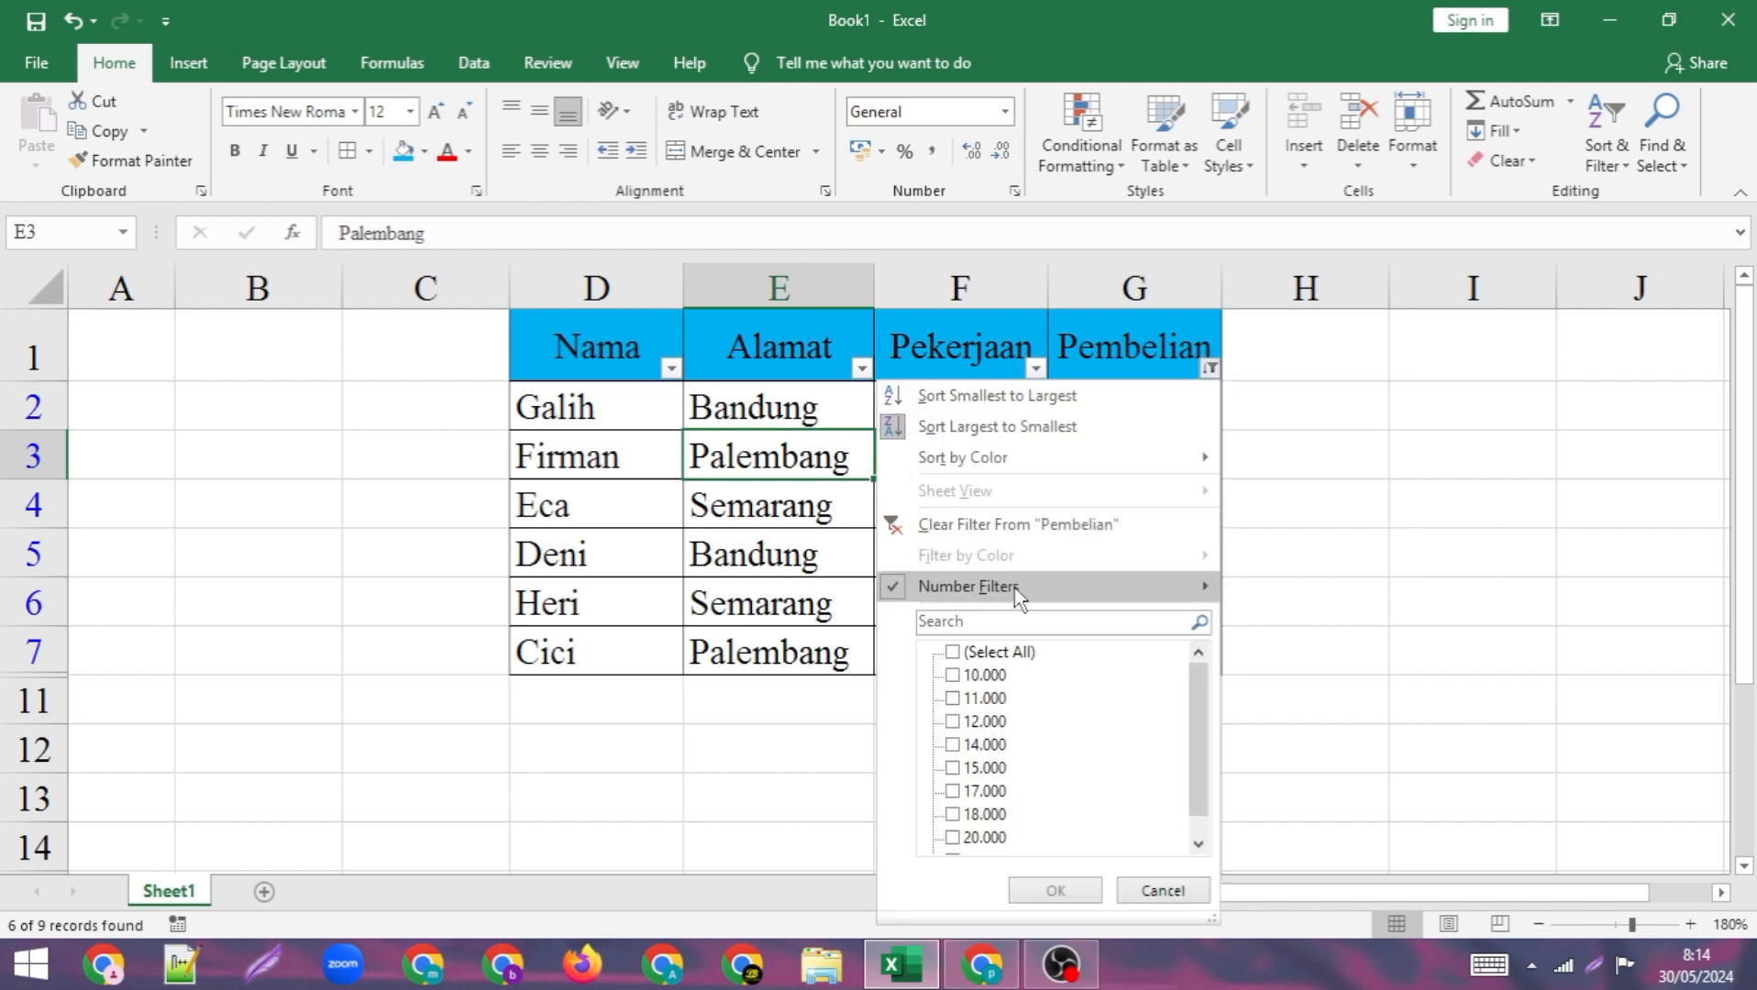
mouse_move(1016, 591)
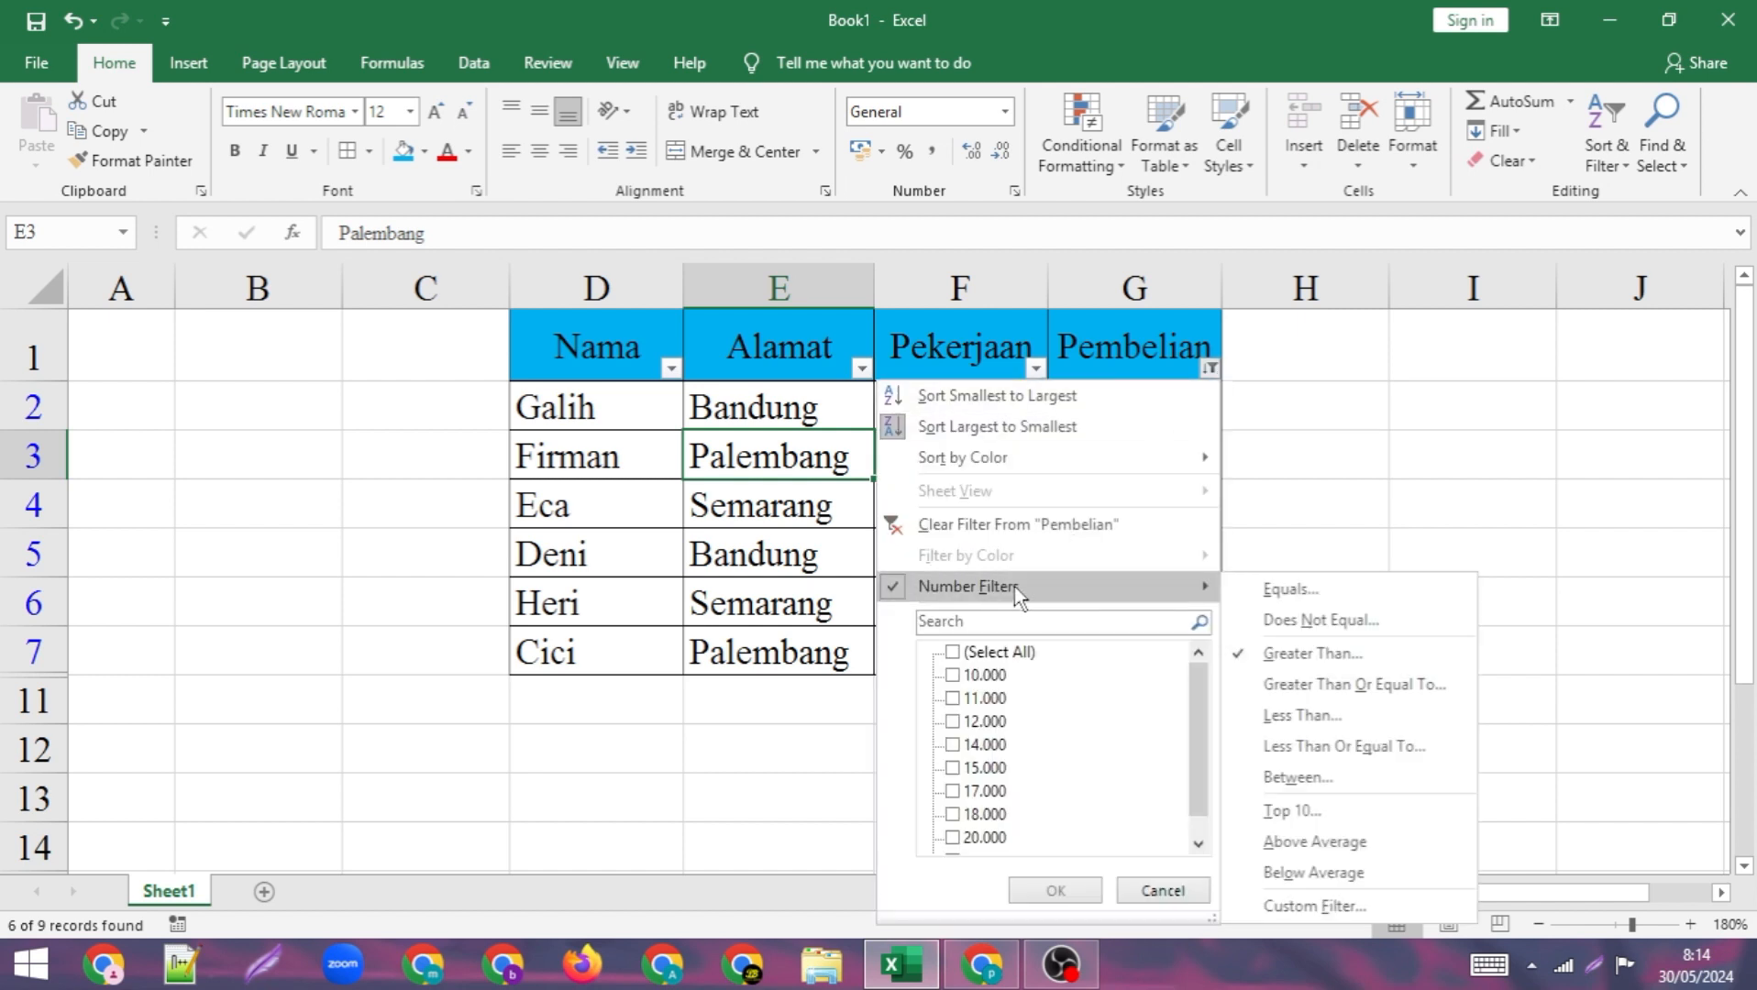
left_click(1297, 690)
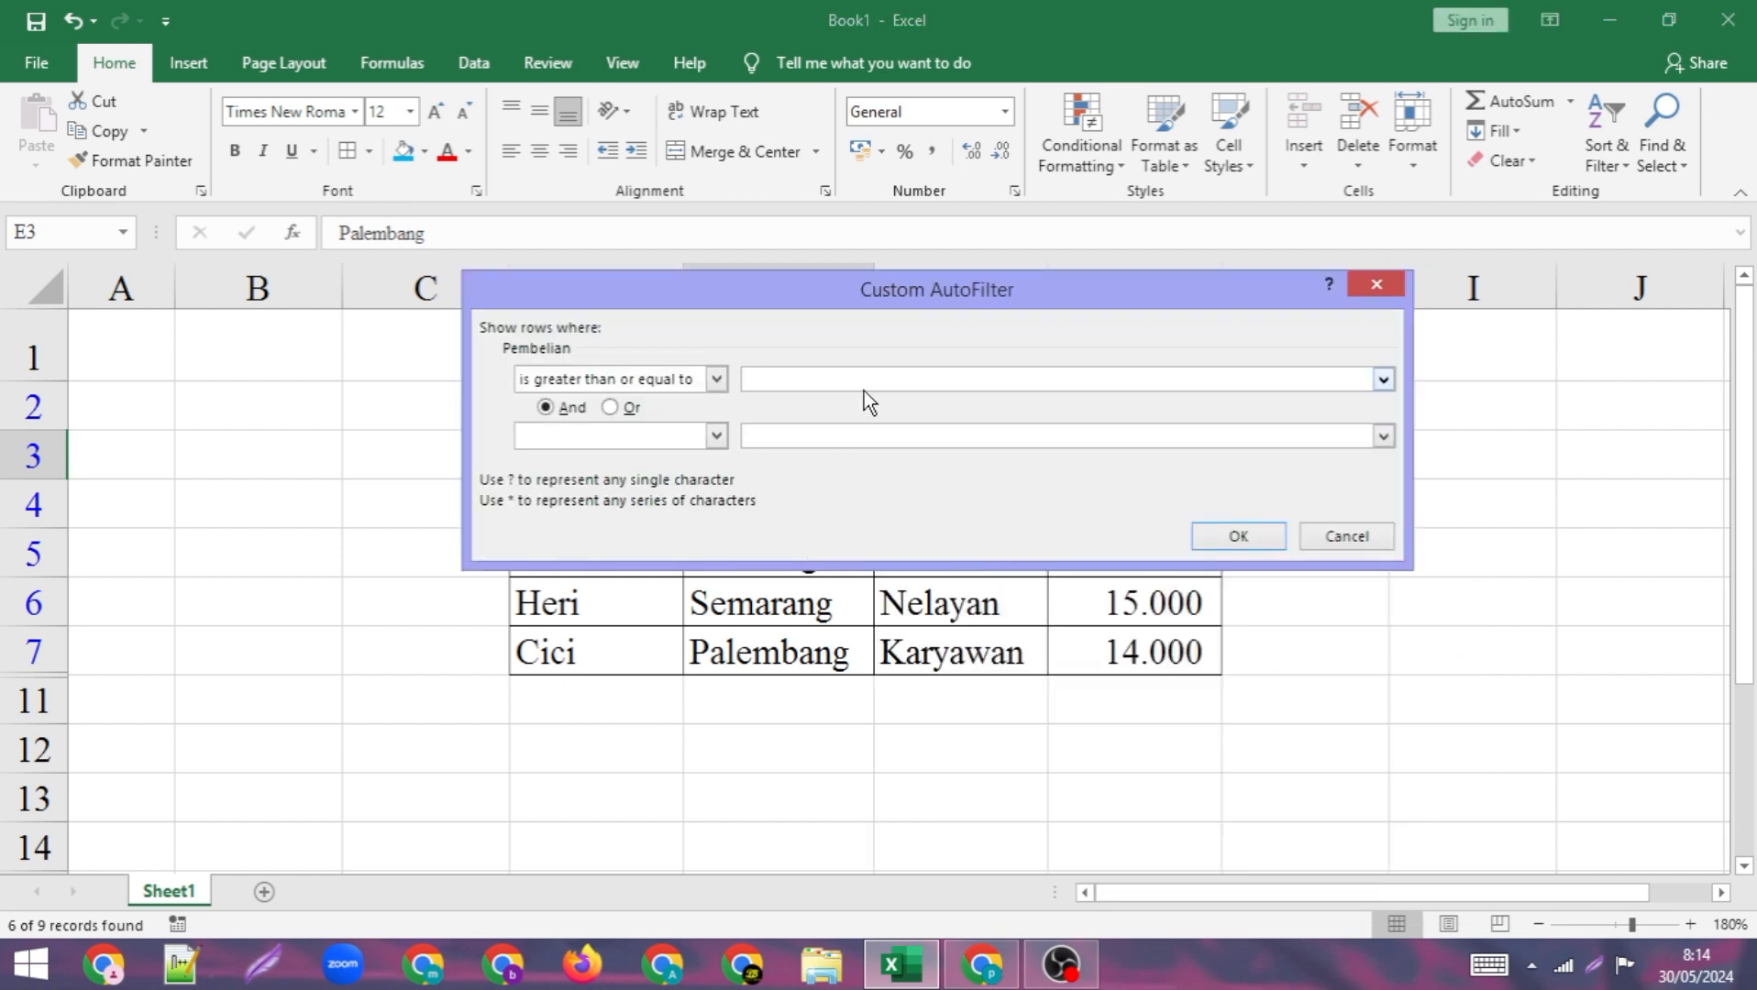
type("12000")
key("Return")
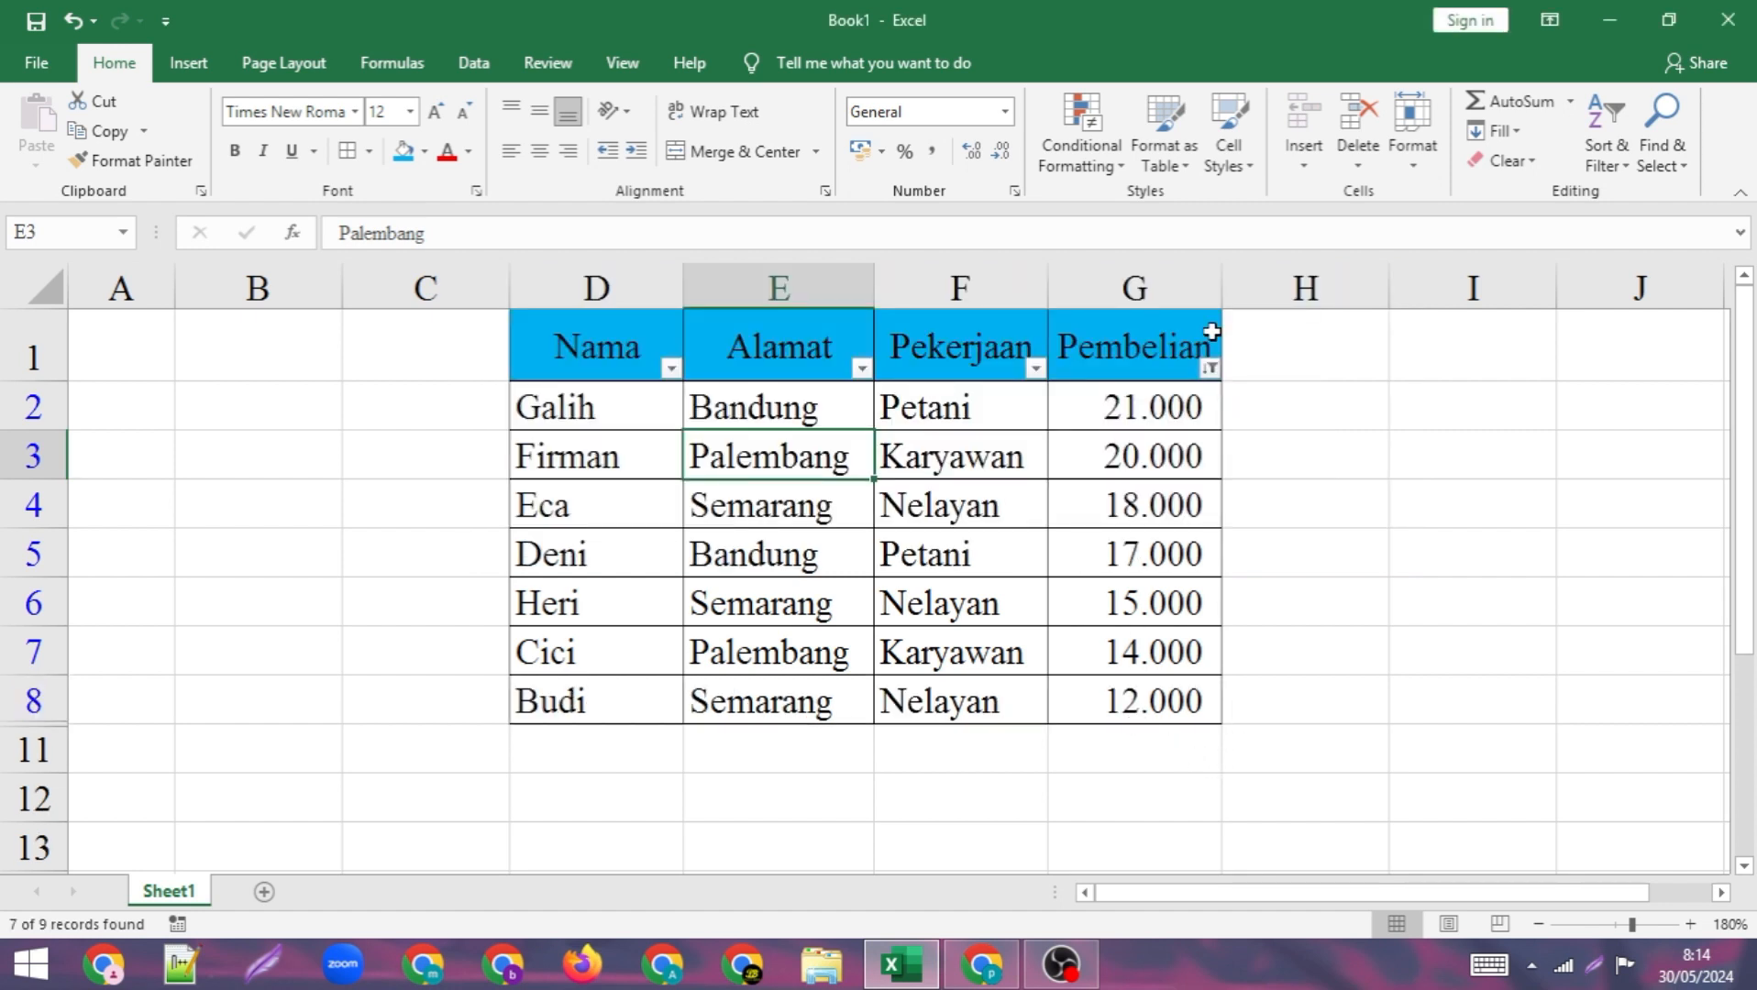
Review the number filter conditions available for the Pembelian column, and close them without choosing one
left_click(1209, 368)
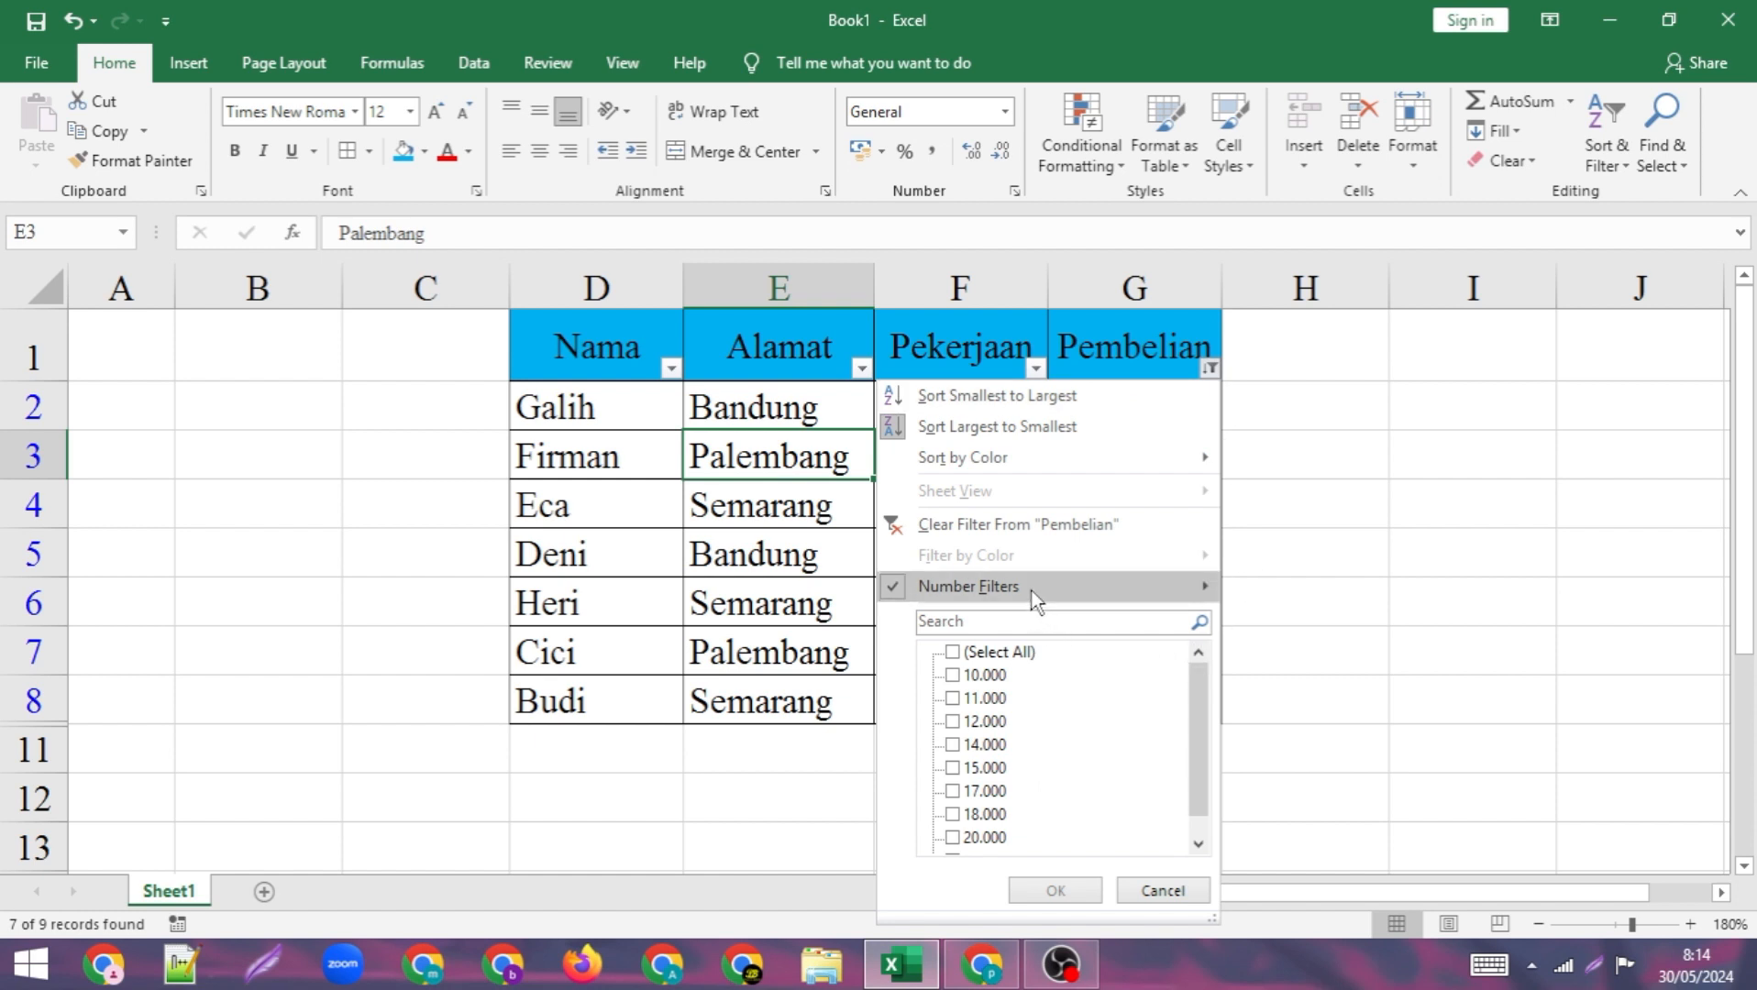
mouse_move(1032, 591)
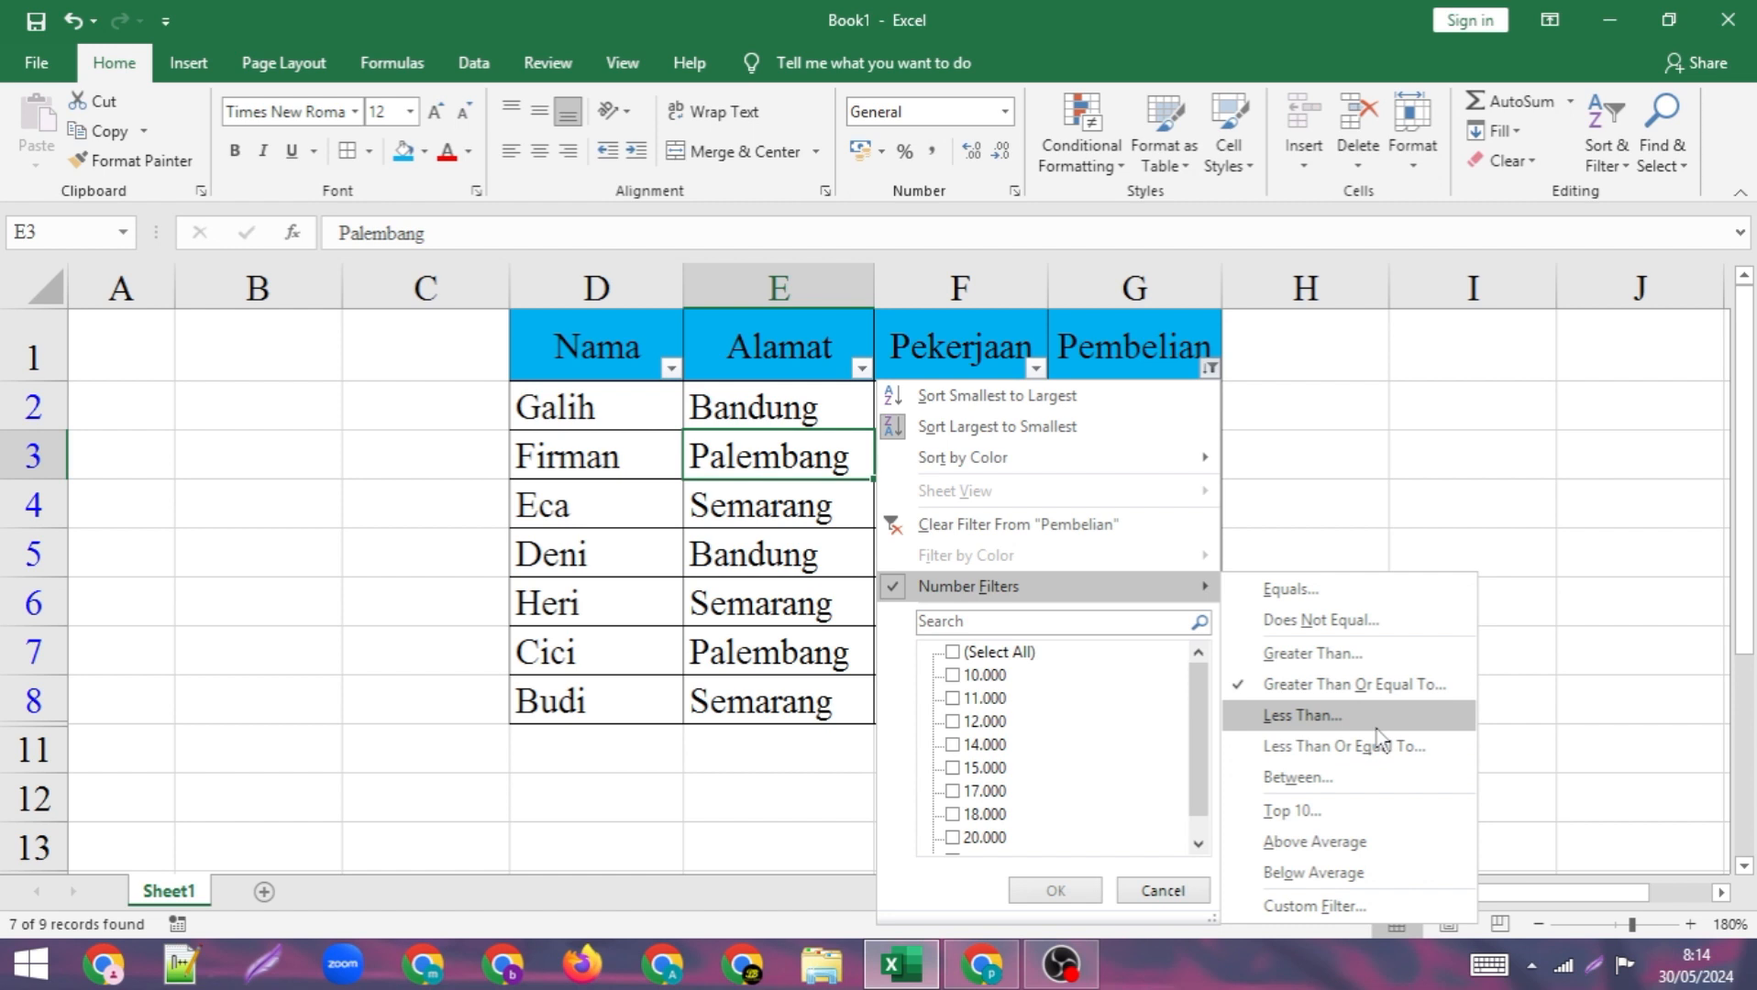
left_click(1373, 498)
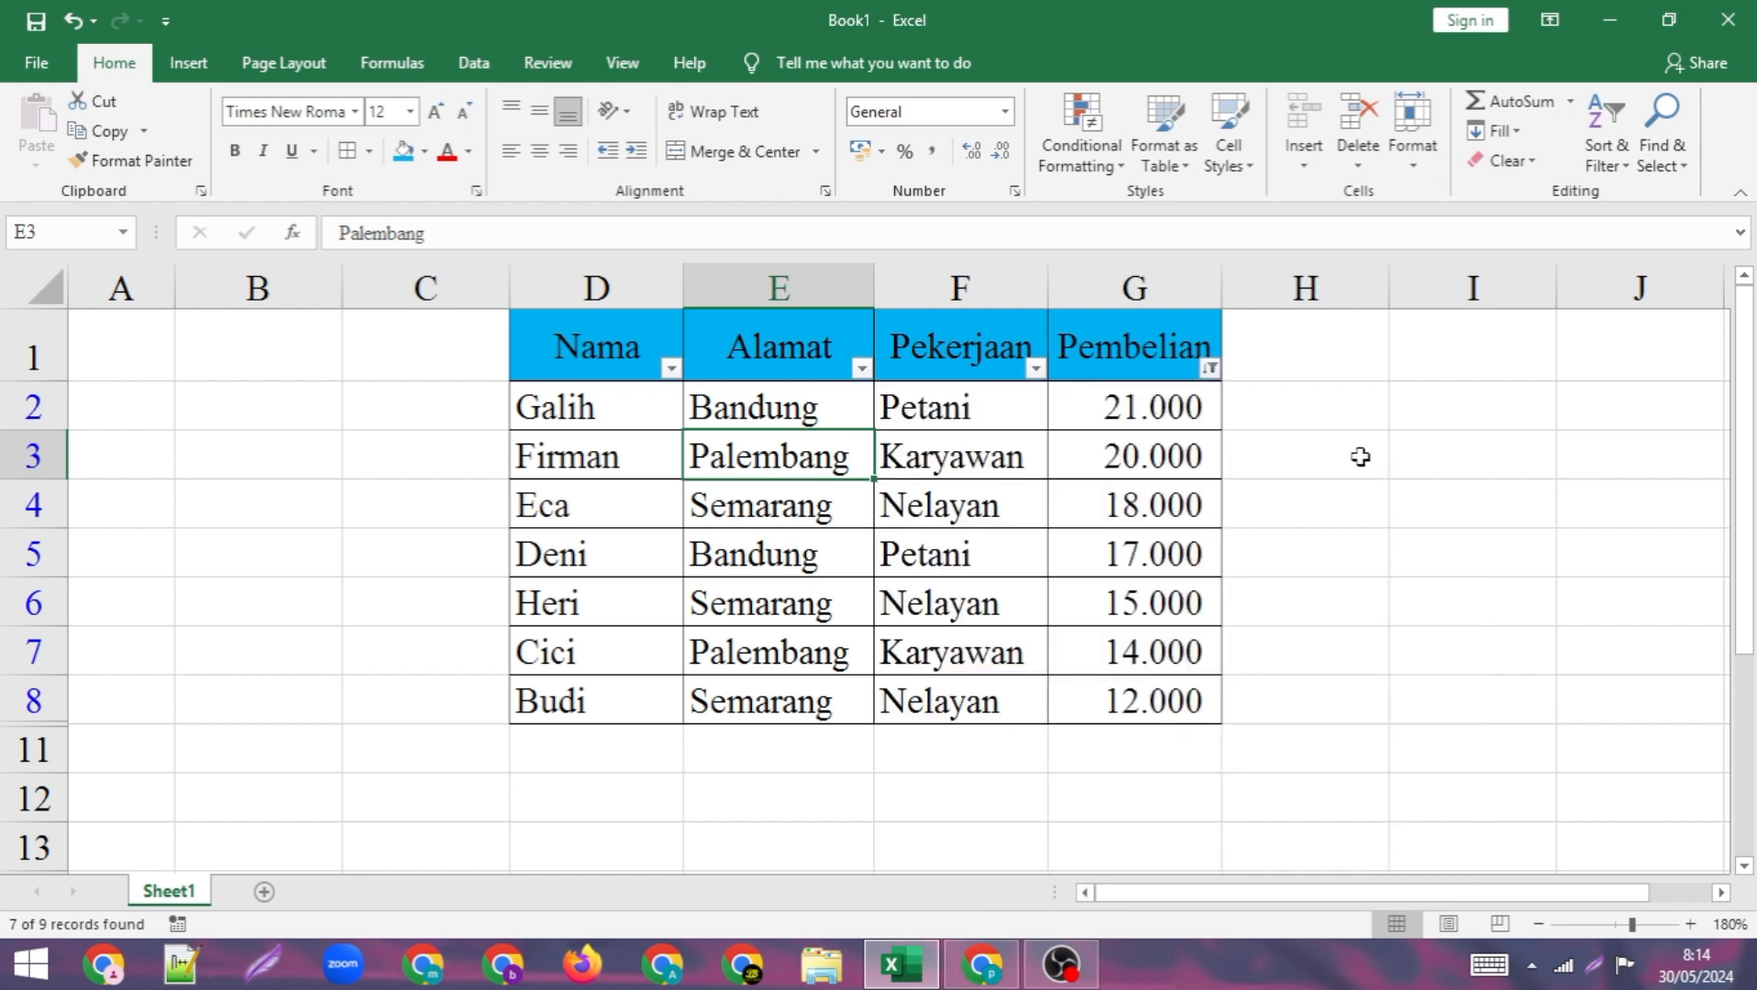